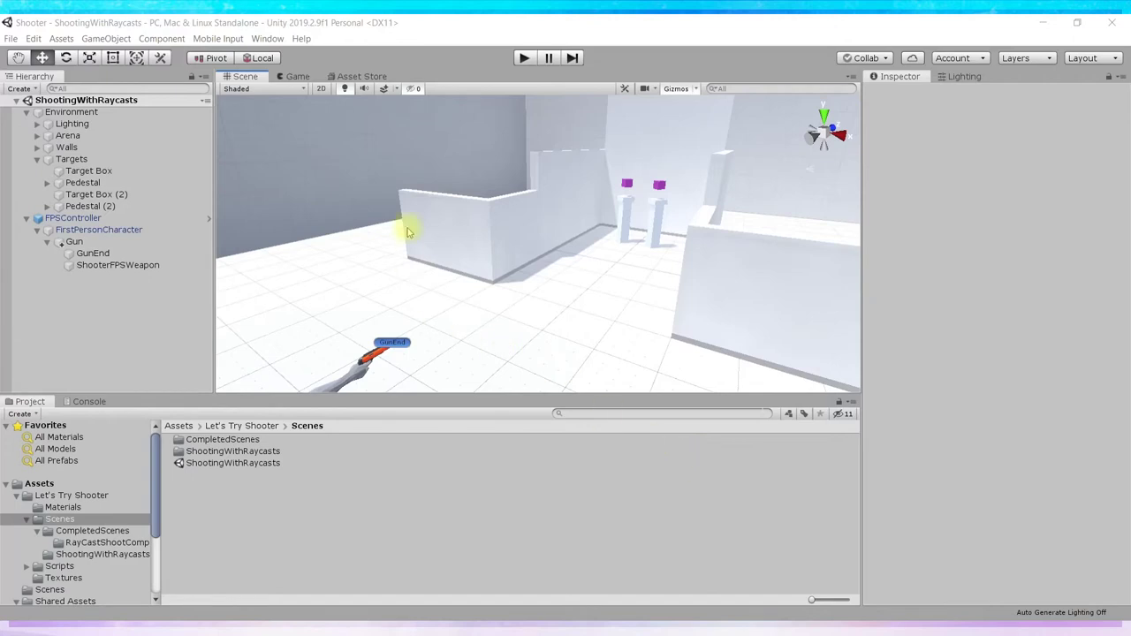
- Preview the Game view, then create a C# script named RayViewer in the Scripts folder
left_click(294, 76)
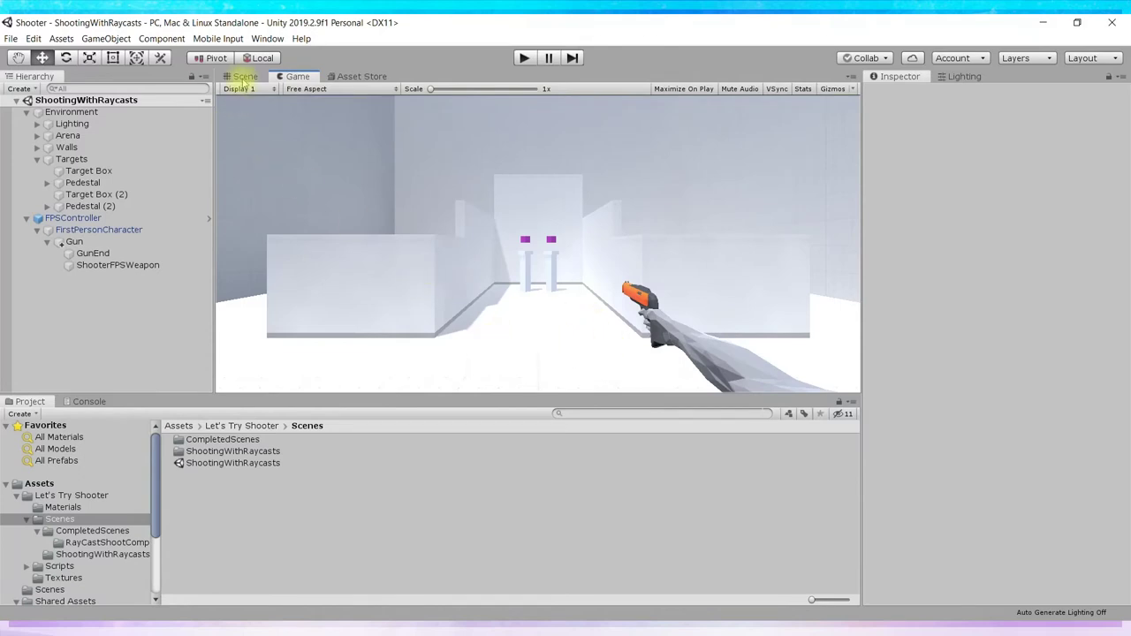
left_click(241, 76)
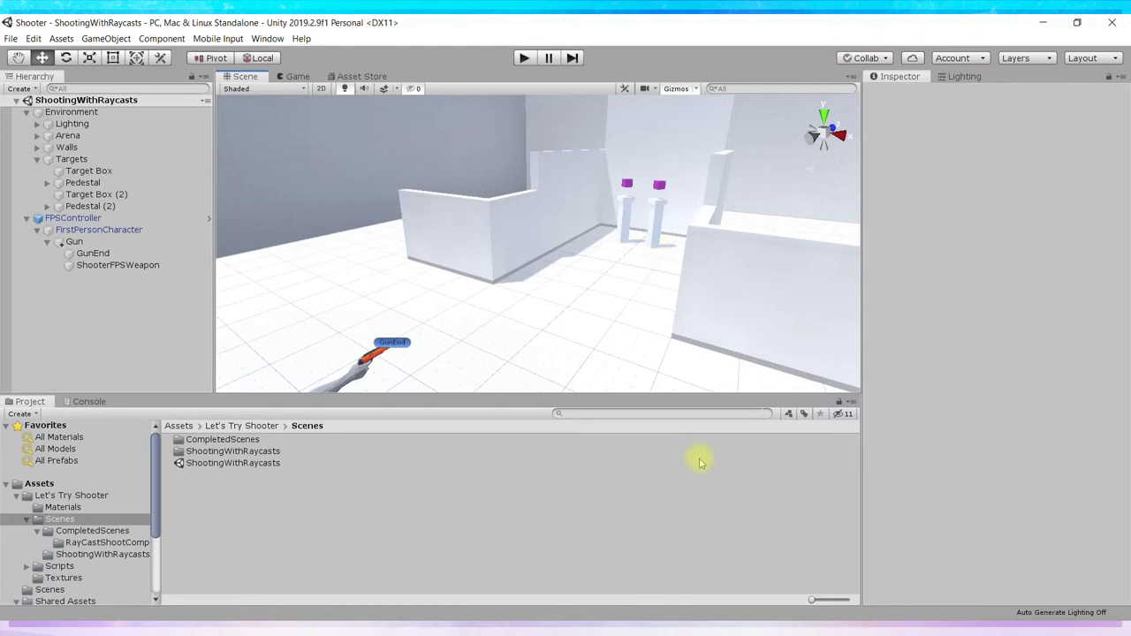
left_click(59, 566)
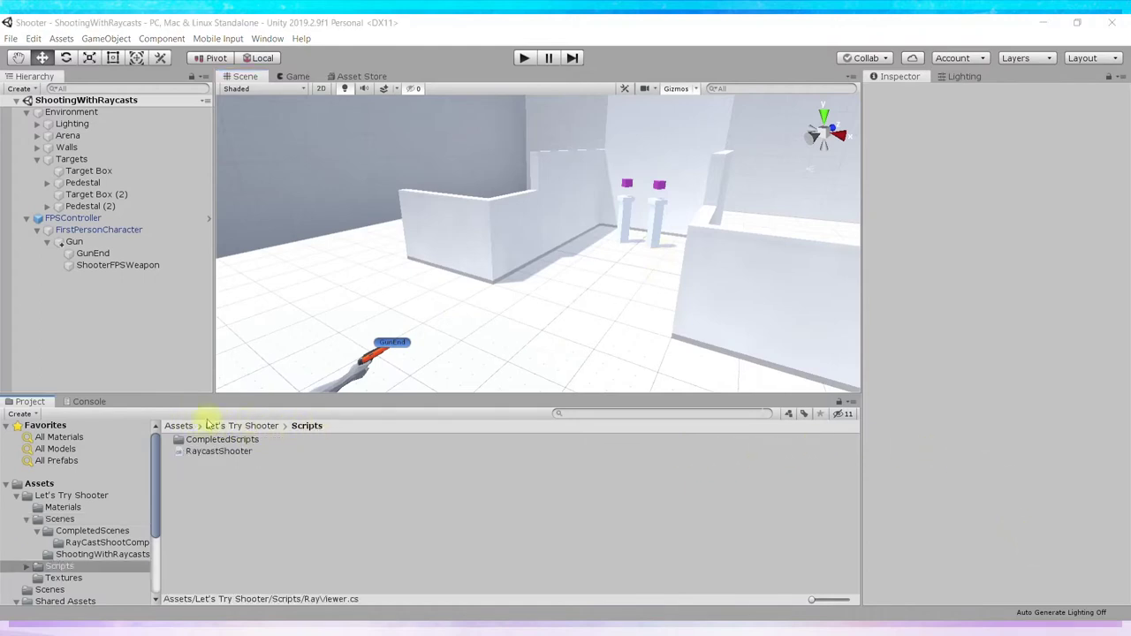
right_click(272, 486)
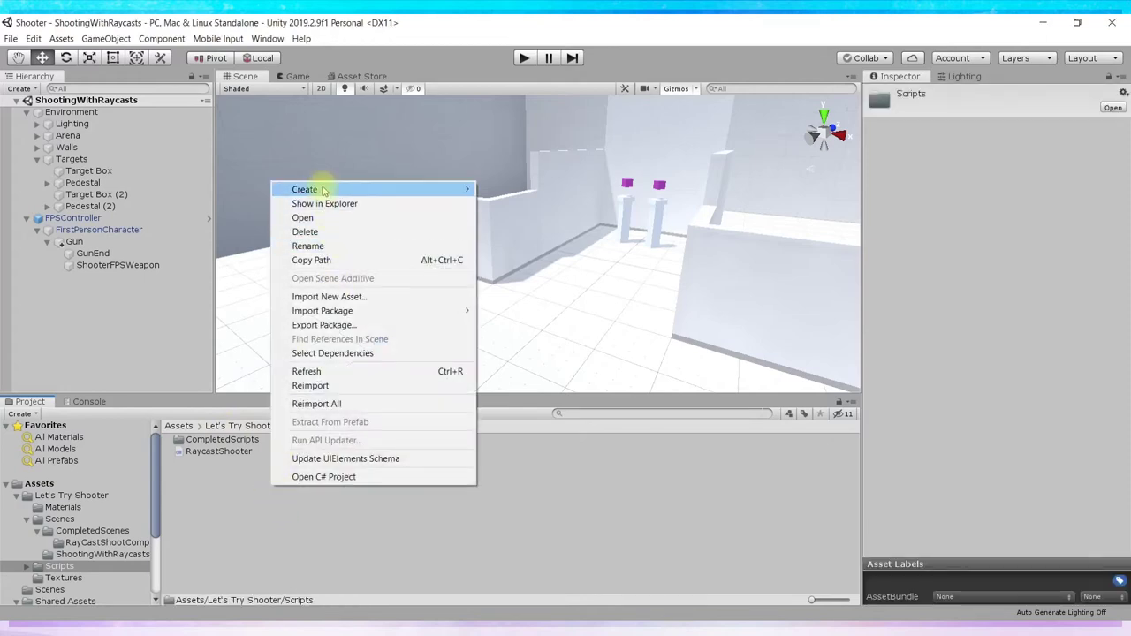
mouse_move(323, 189)
left_click(511, 162)
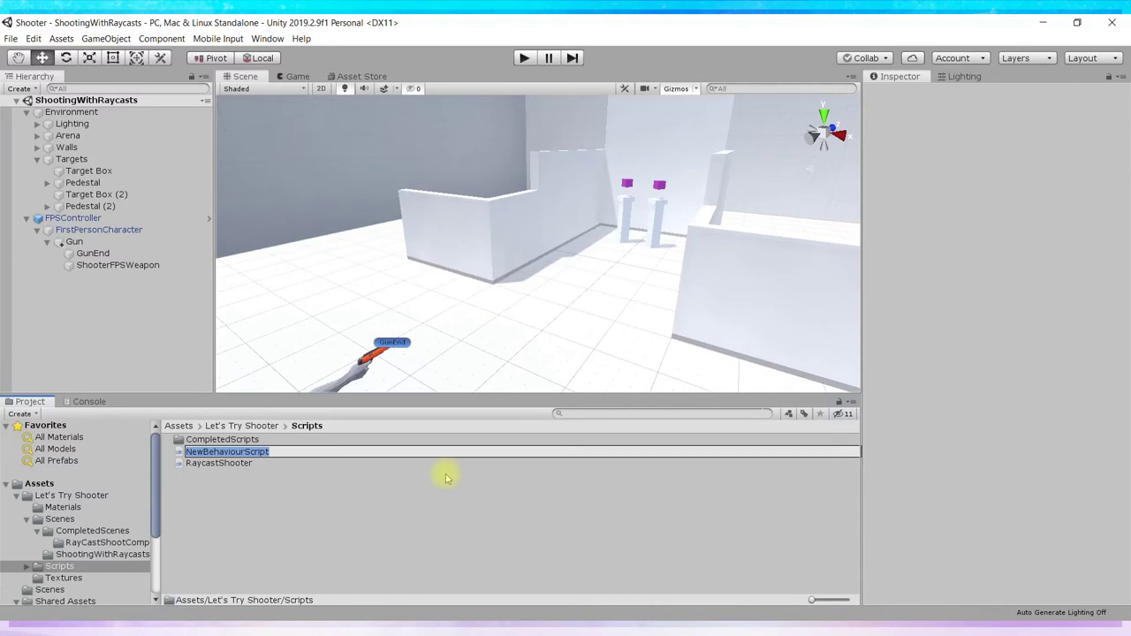
type("Ray")
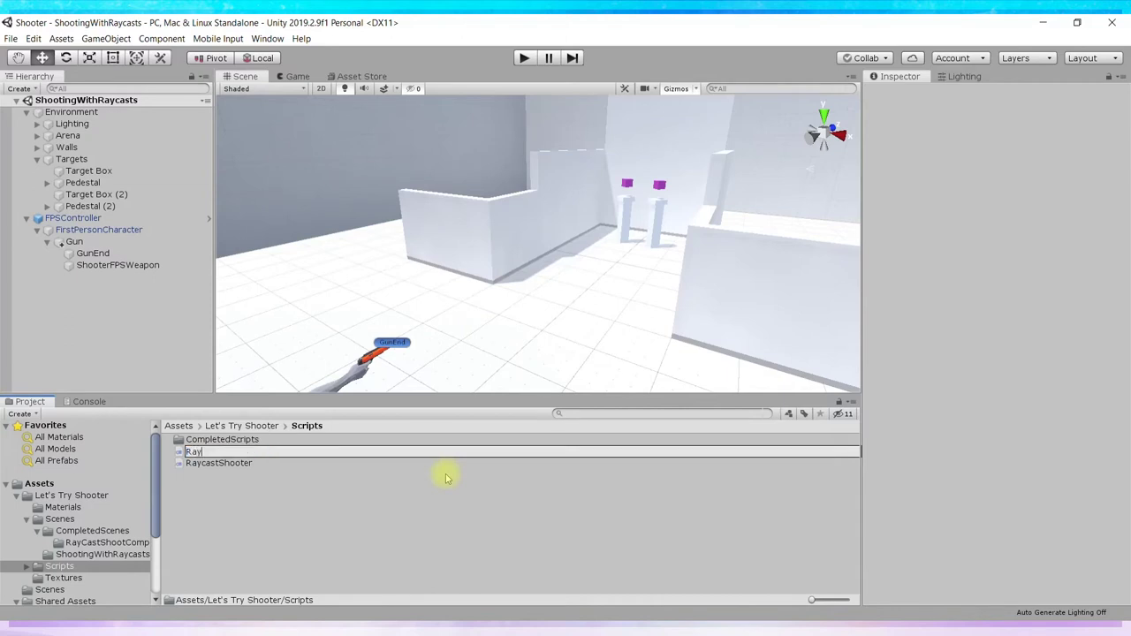
type("Viewer")
key("Return")
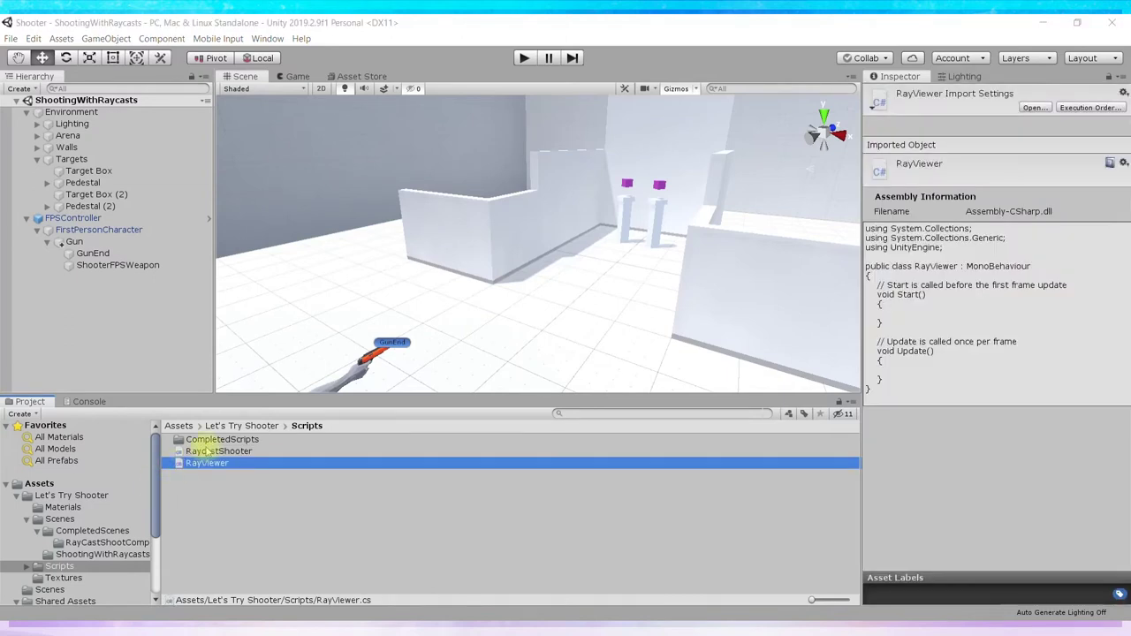
- Attach the RayViewer script to the Gun object and check the camera view
left_click_drag(215, 461, 66, 242)
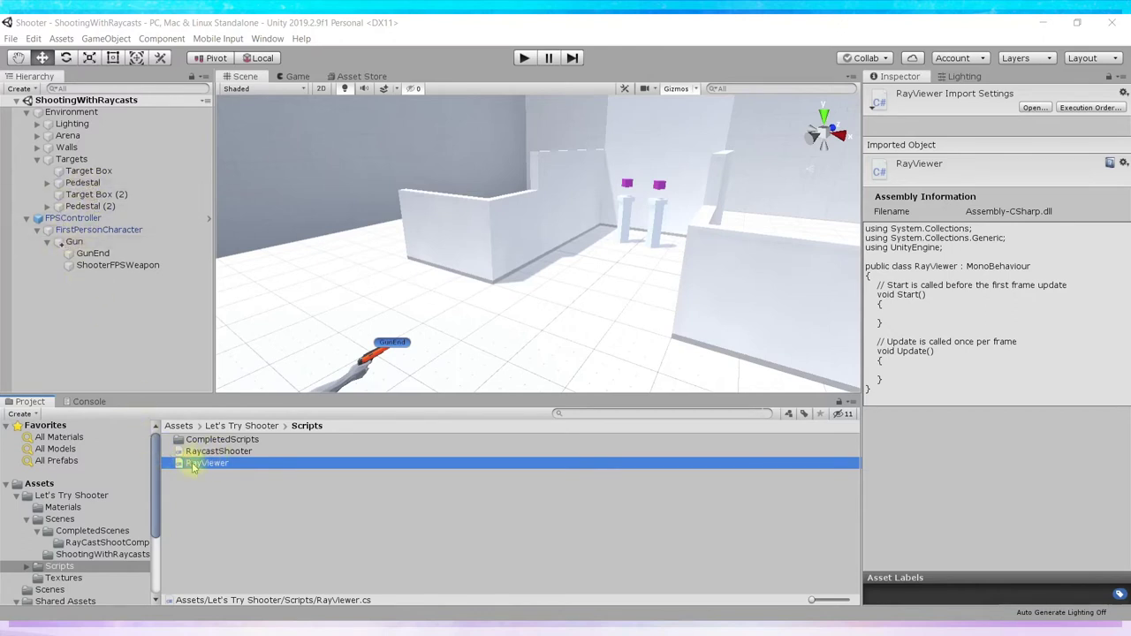
left_click_drag(66, 242, 189, 480)
left_click_drag(98, 279, 70, 244)
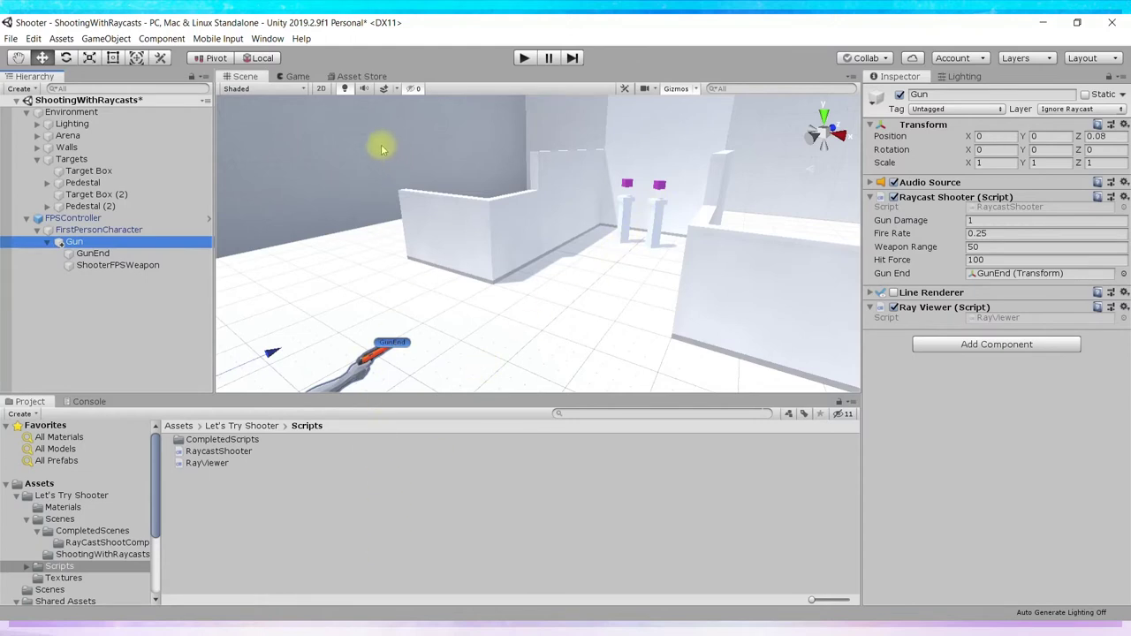
left_click(294, 76)
left_click(237, 76)
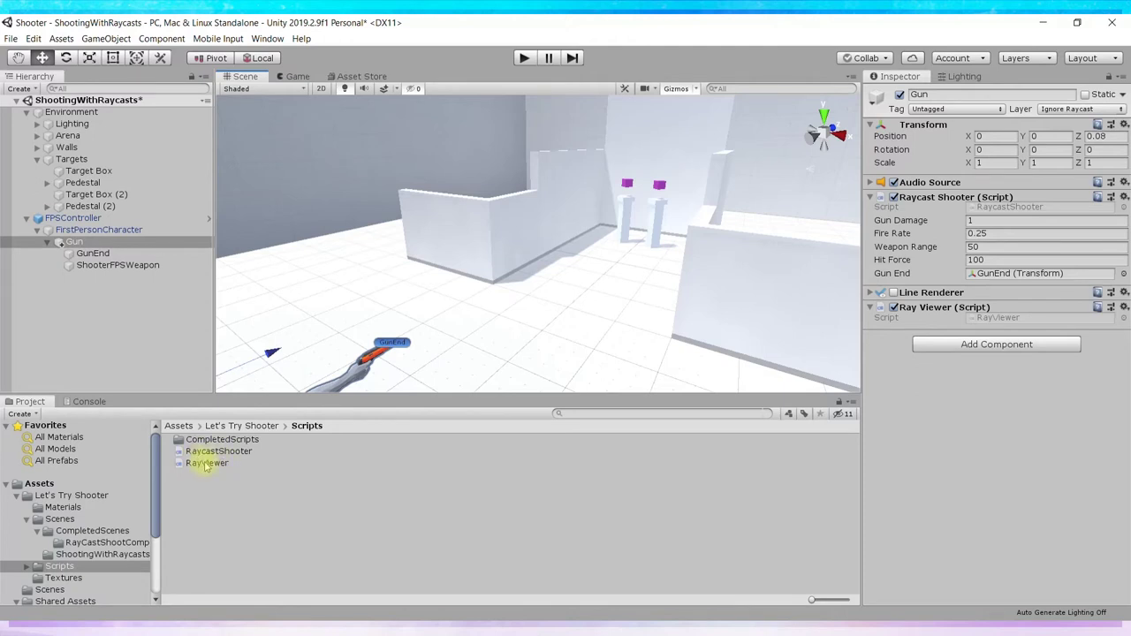
- Open RayViewer in Visual Studio, delete the Start comment, and start a public field line
double_click(205, 464)
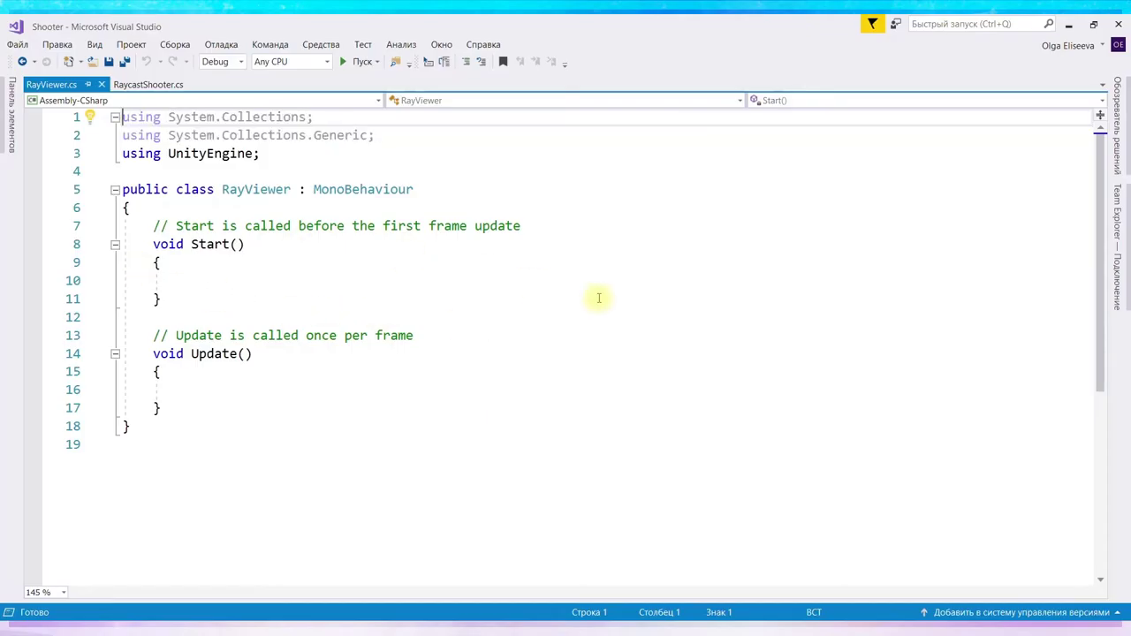
left_click_drag(147, 225, 536, 234)
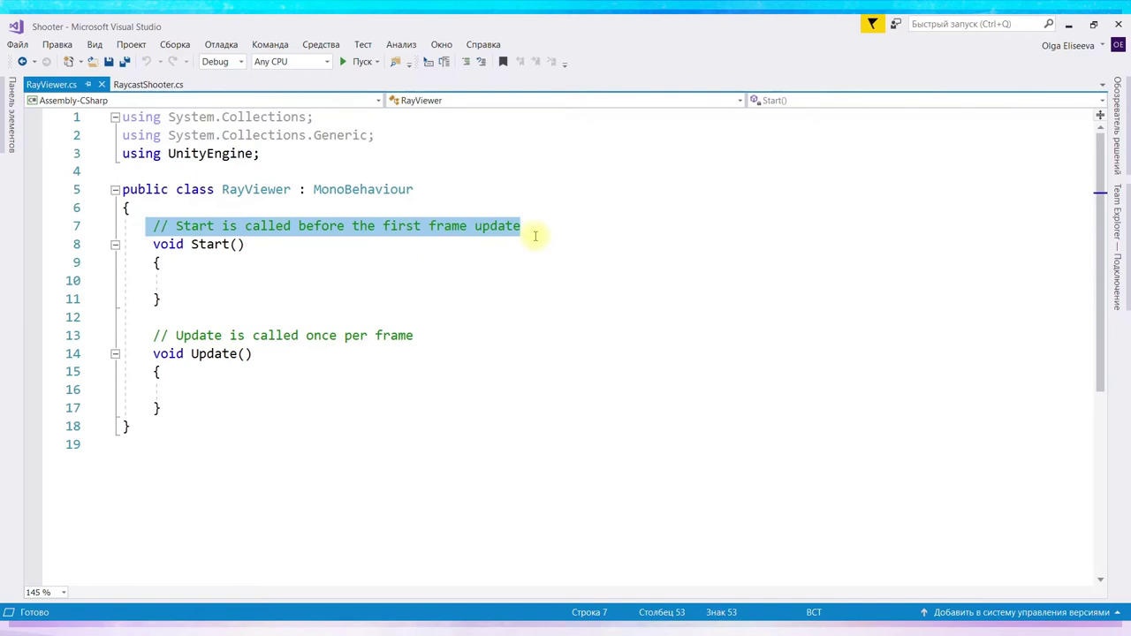
key("Delete")
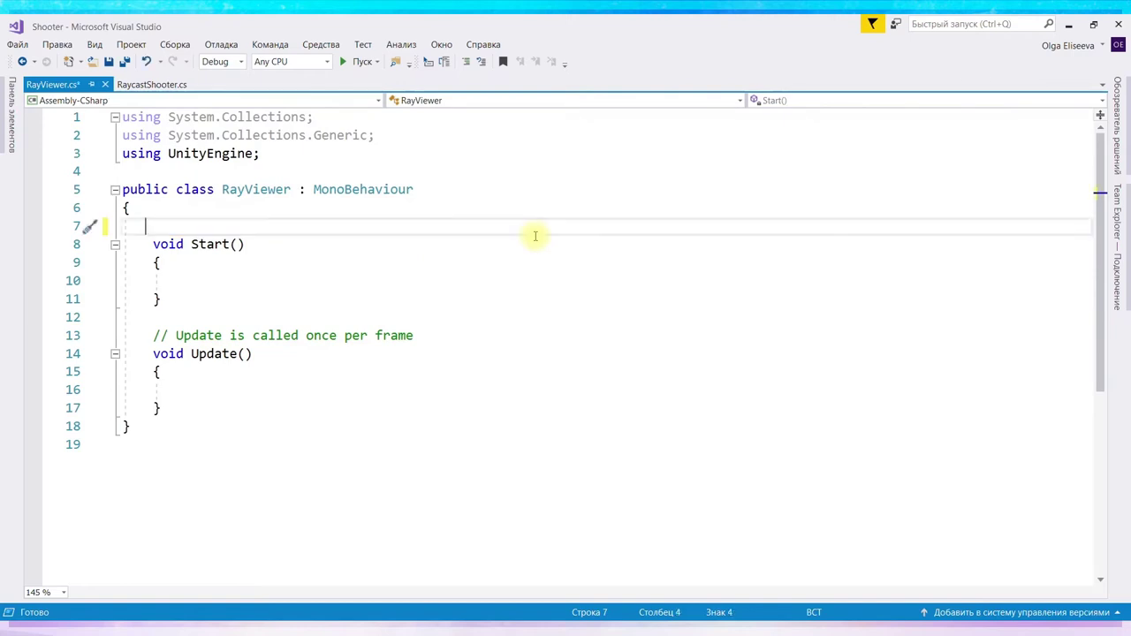
key("Return")
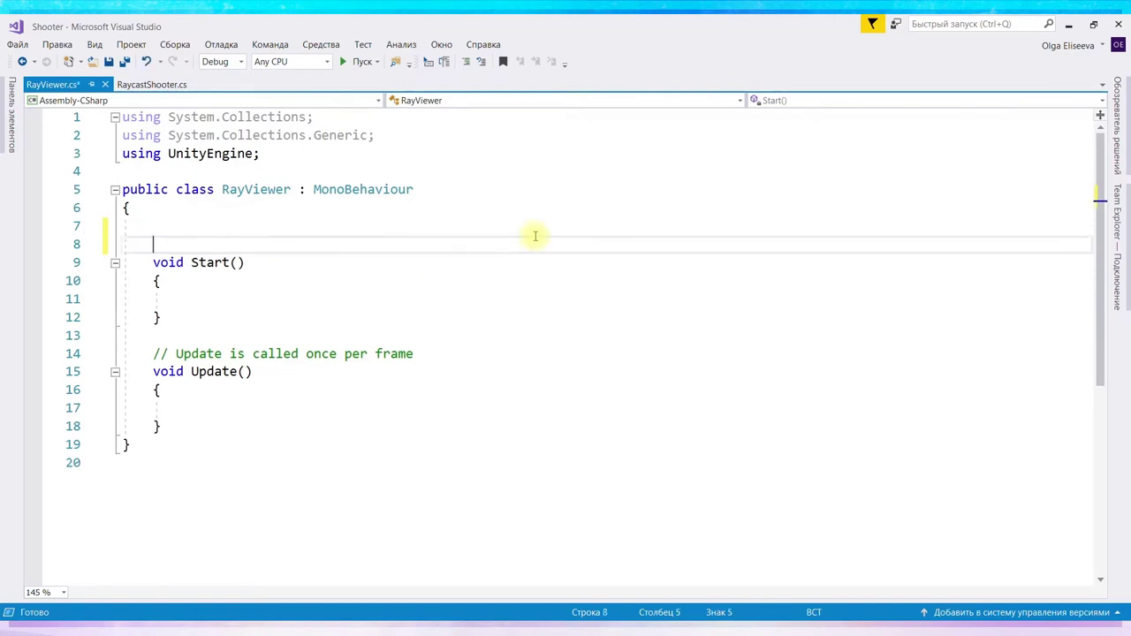
key("Up")
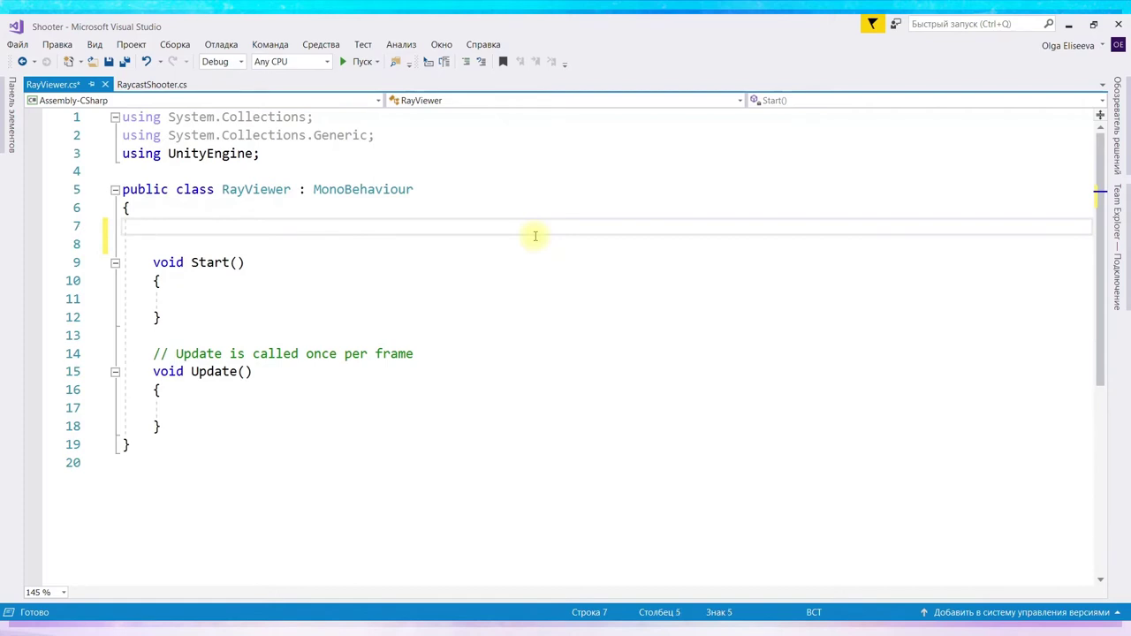
type("public")
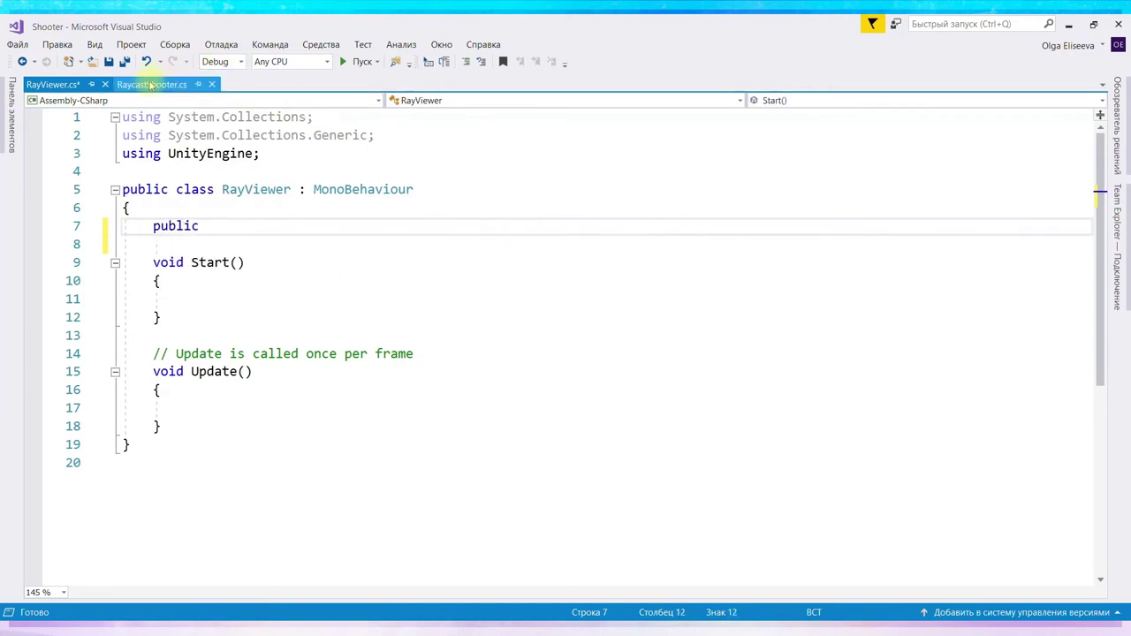
- Copy the weaponRange = 50f field declaration from RaycastShooter into RayViewer
left_click(152, 84)
left_click_drag(1103, 343, 1101, 181)
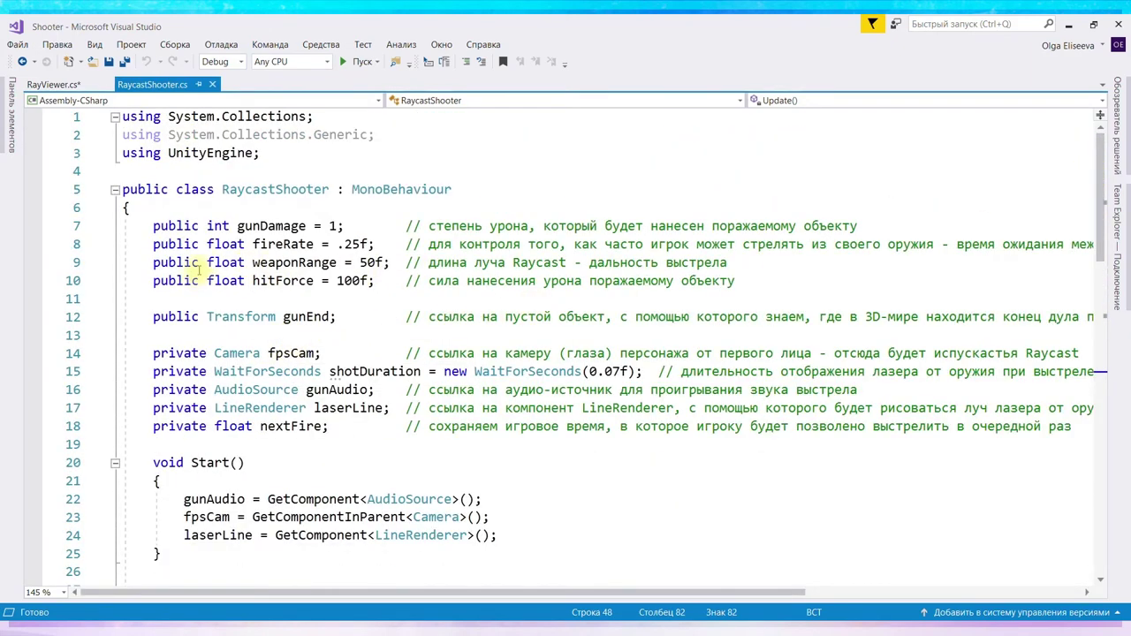
left_click_drag(207, 262, 389, 263)
key("ctrl+c")
key("ctrl+Tab")
key("ctrl+v")
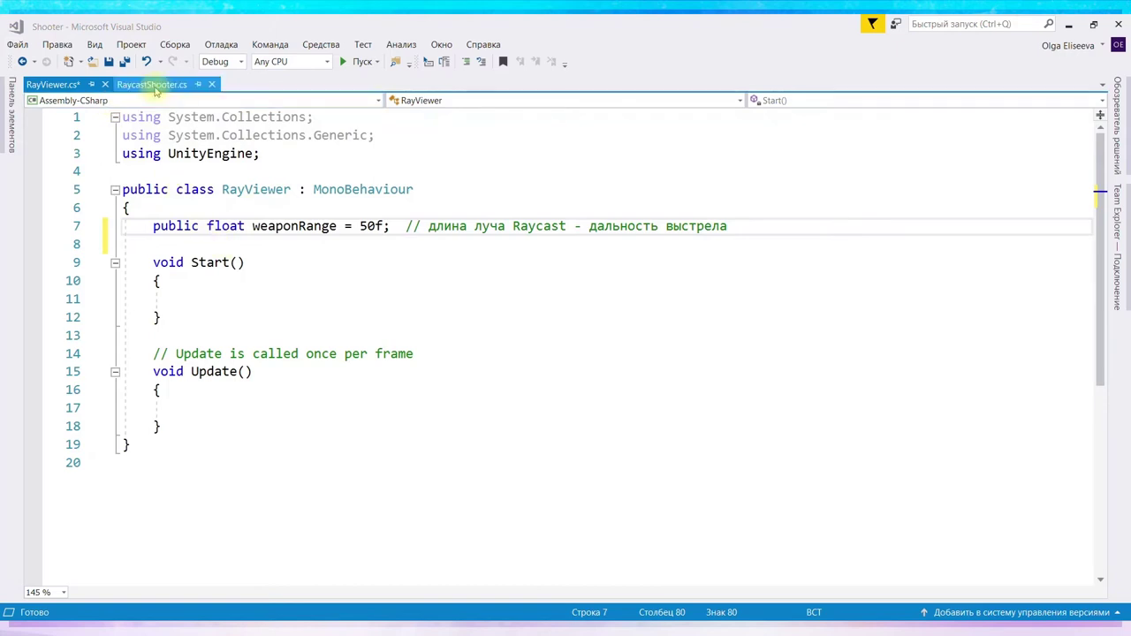
- Add the private Camera fpsCam field from RaycastShooter on the line below weaponRange
left_click(151, 84)
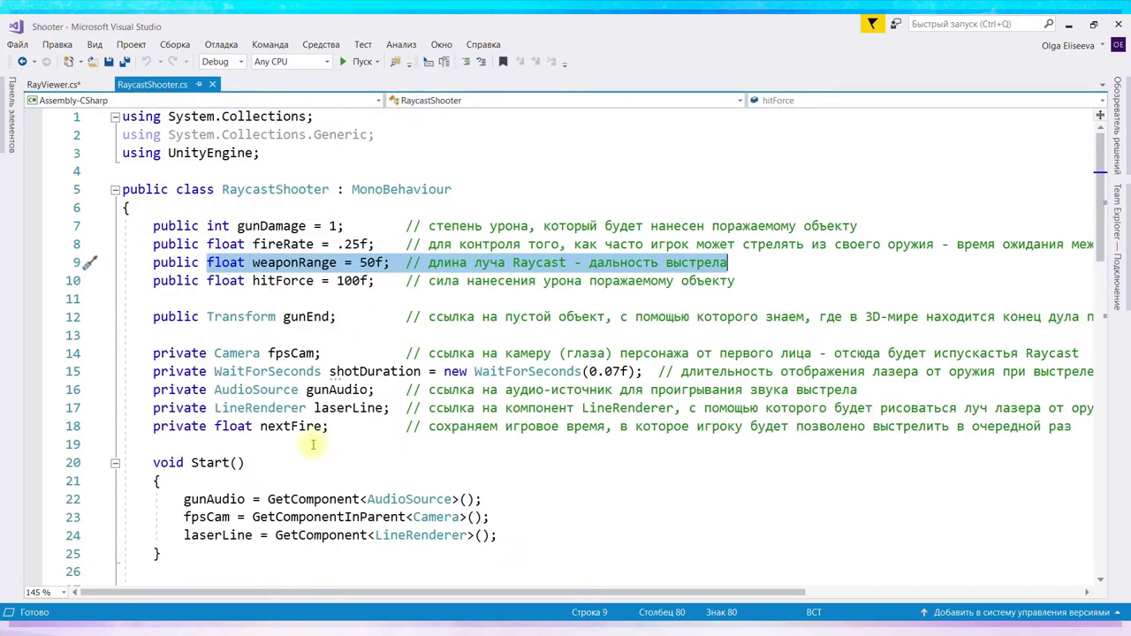
left_click_drag(153, 354, 1101, 353)
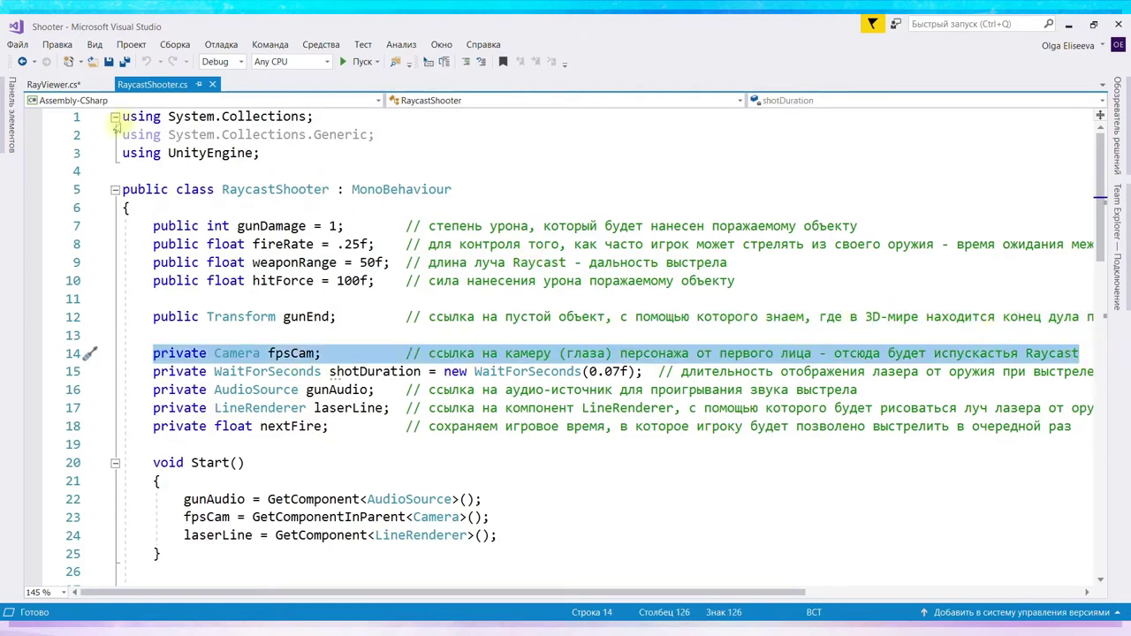
left_click(75, 86)
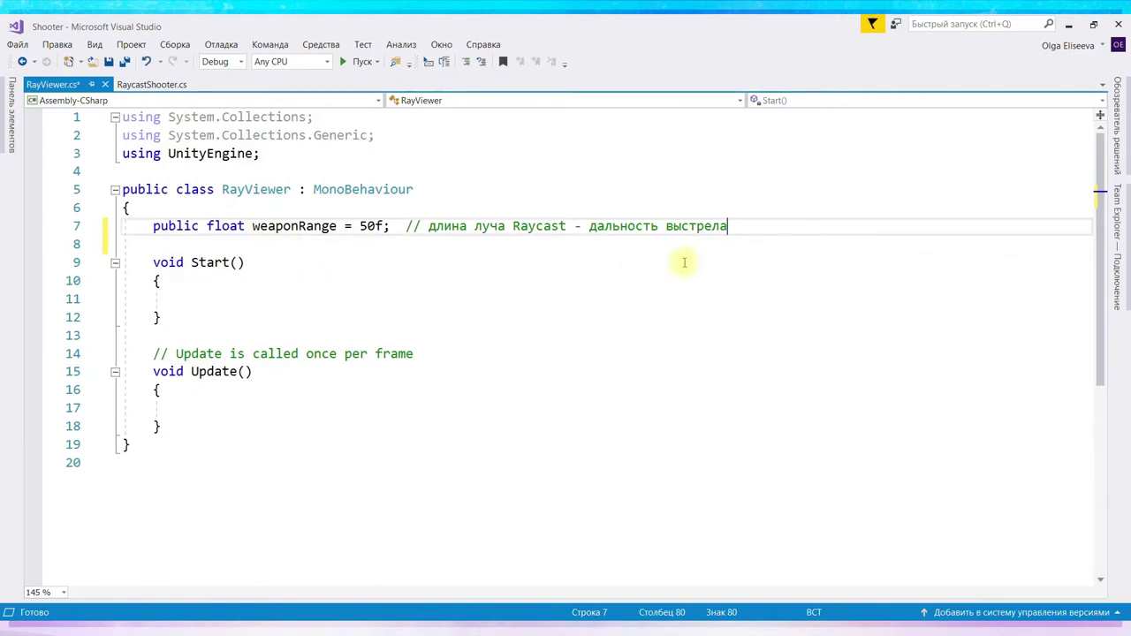
key("Return")
key("ctrl+v")
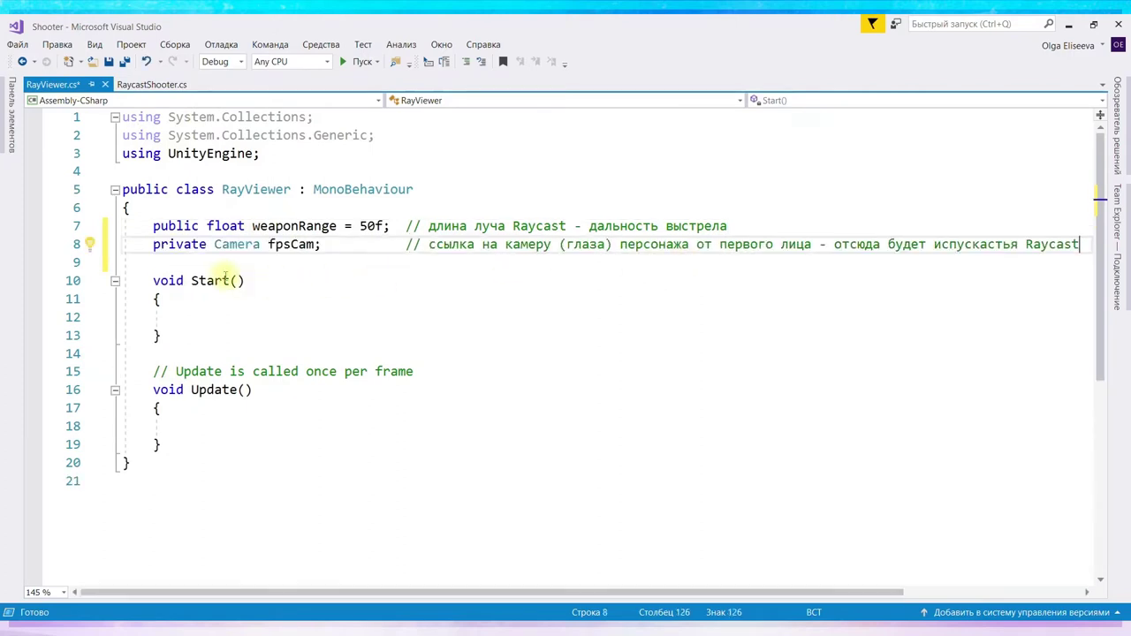
- Save RayViewer and type fpsCam inside its Start() method
key("ctrl+s")
left_click(210, 317)
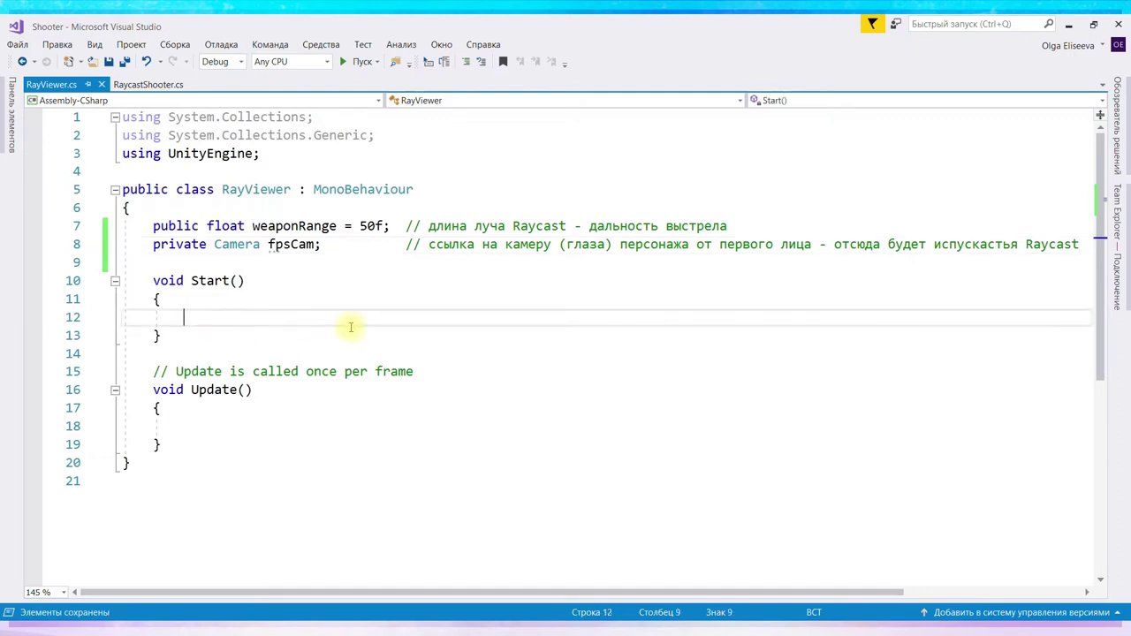
double_click(275, 244)
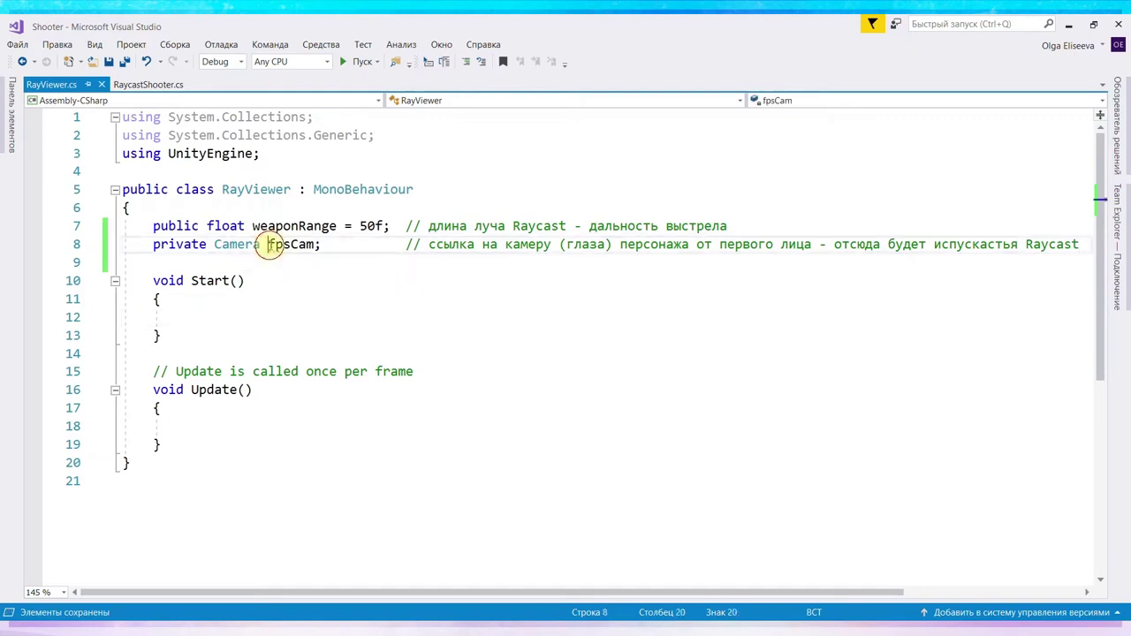
left_click(233, 316)
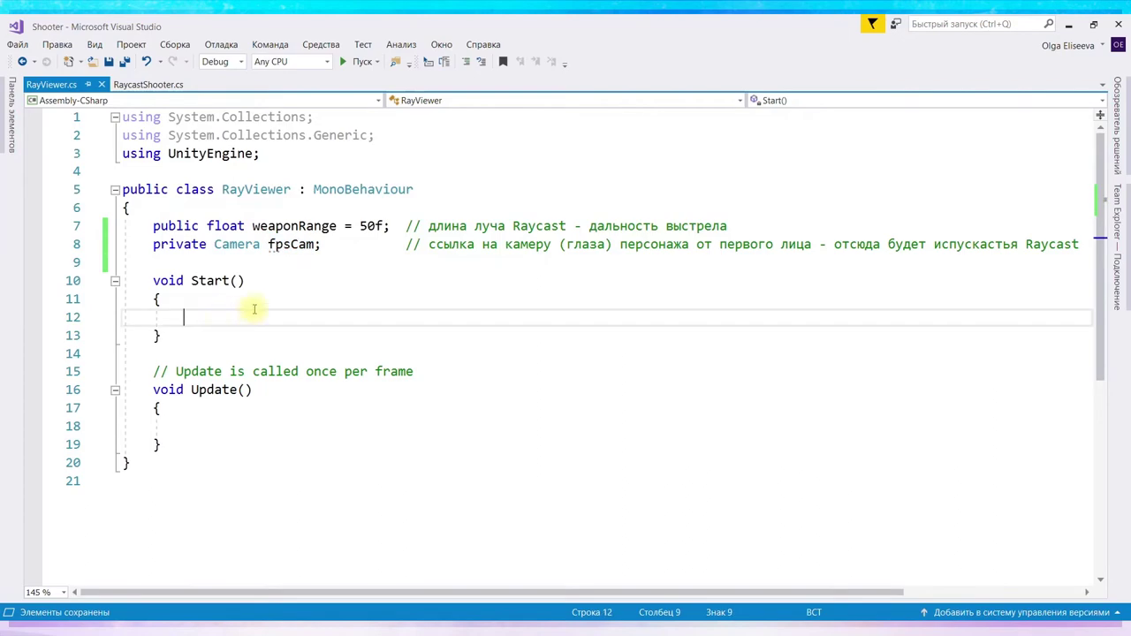
type("fpsCam")
- Complete it with the GetComponentInParent<Camera>() assignment copied from RaycastShooter, and save
left_click(152, 83)
scroll(583, 362, "down", 2)
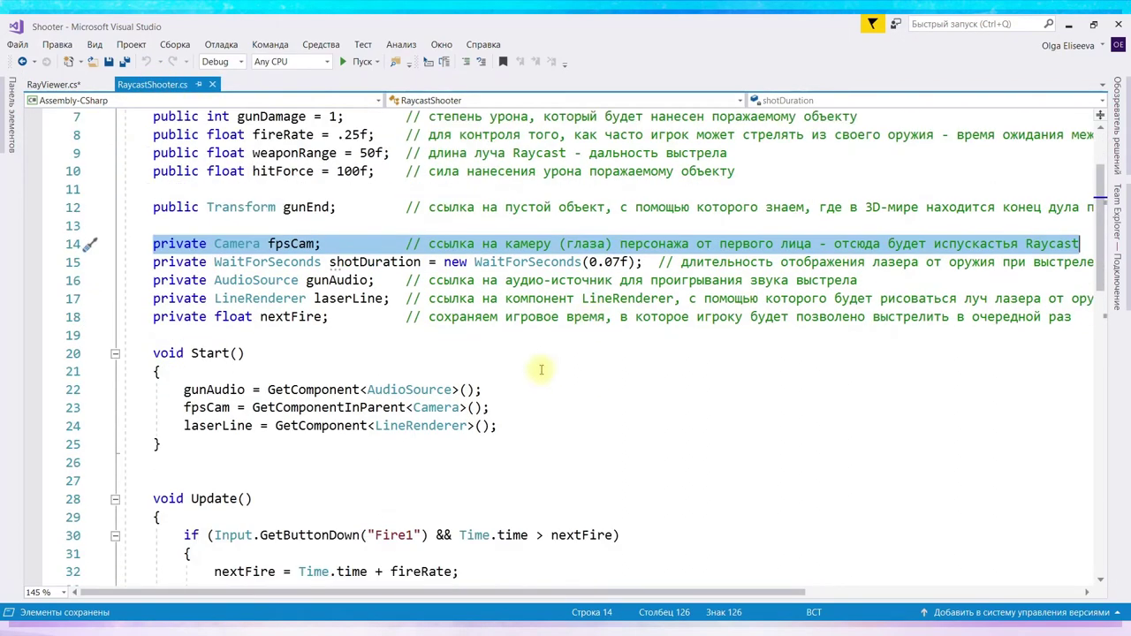
mouse_move(229, 407)
left_mouse_down()
mouse_move(387, 408)
mouse_move(484, 426)
mouse_move(491, 408)
left_mouse_up()
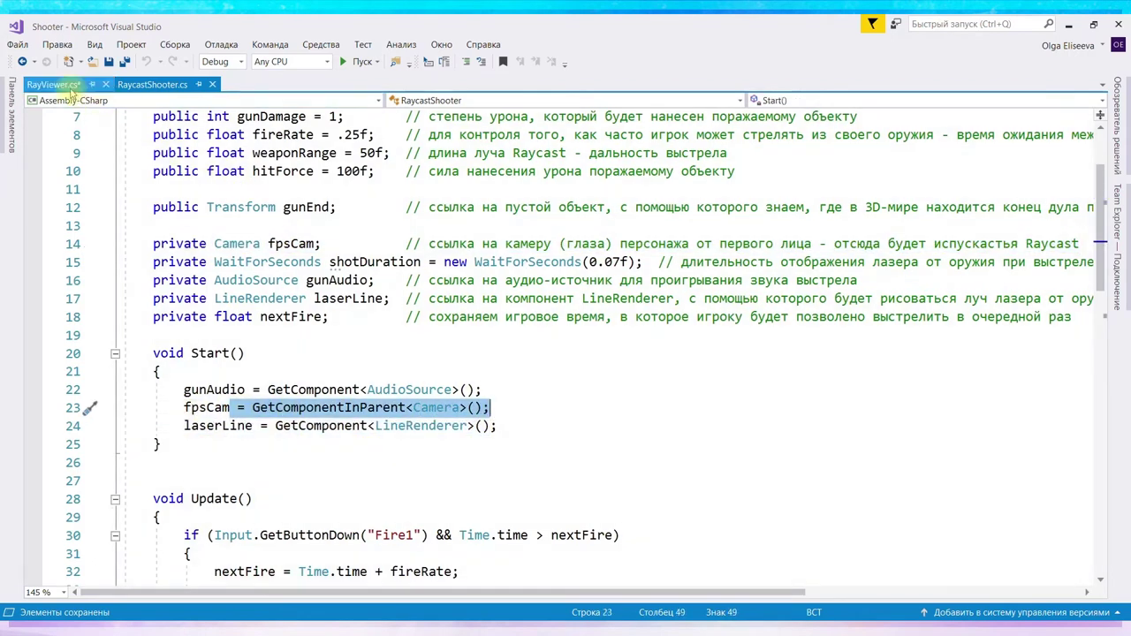
left_click(53, 84)
key("ctrl+v")
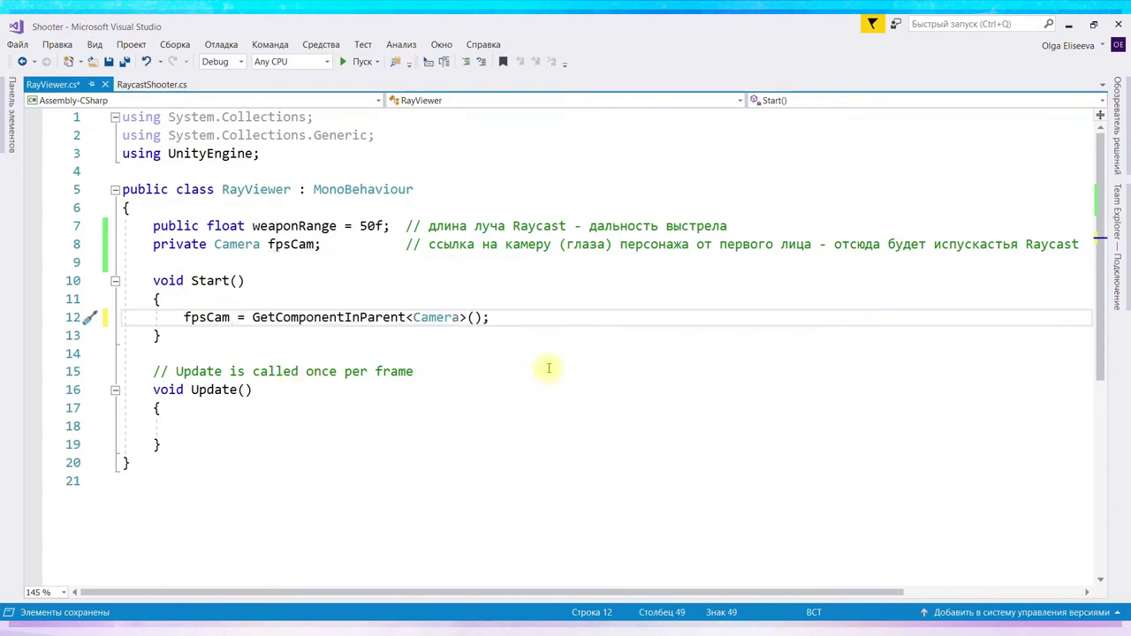
key("ctrl+s")
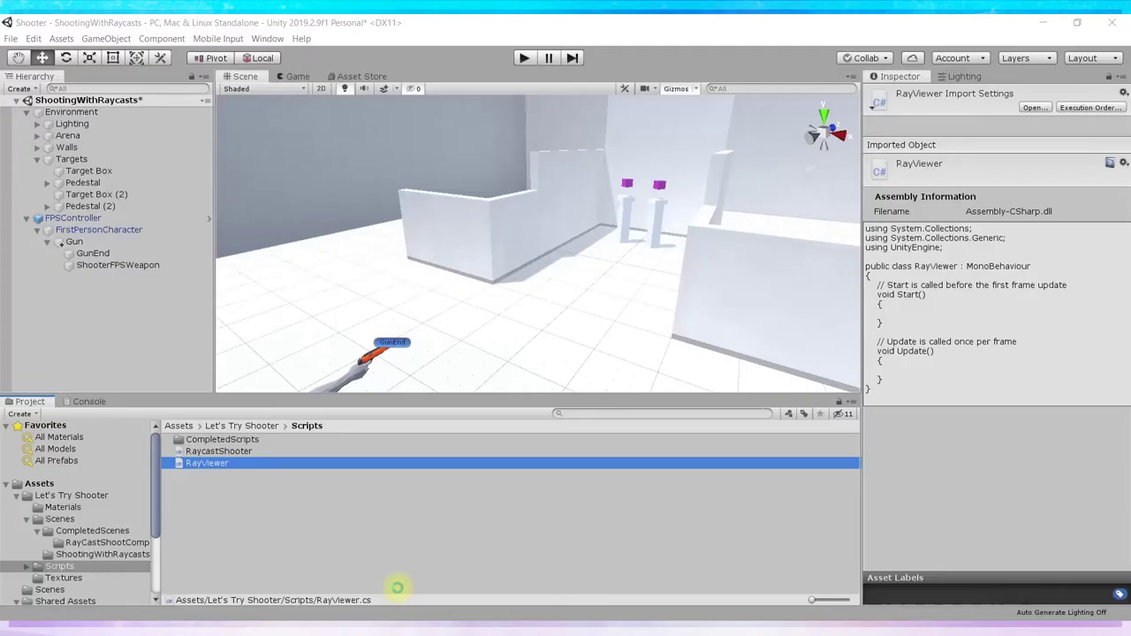
left_click(398, 629)
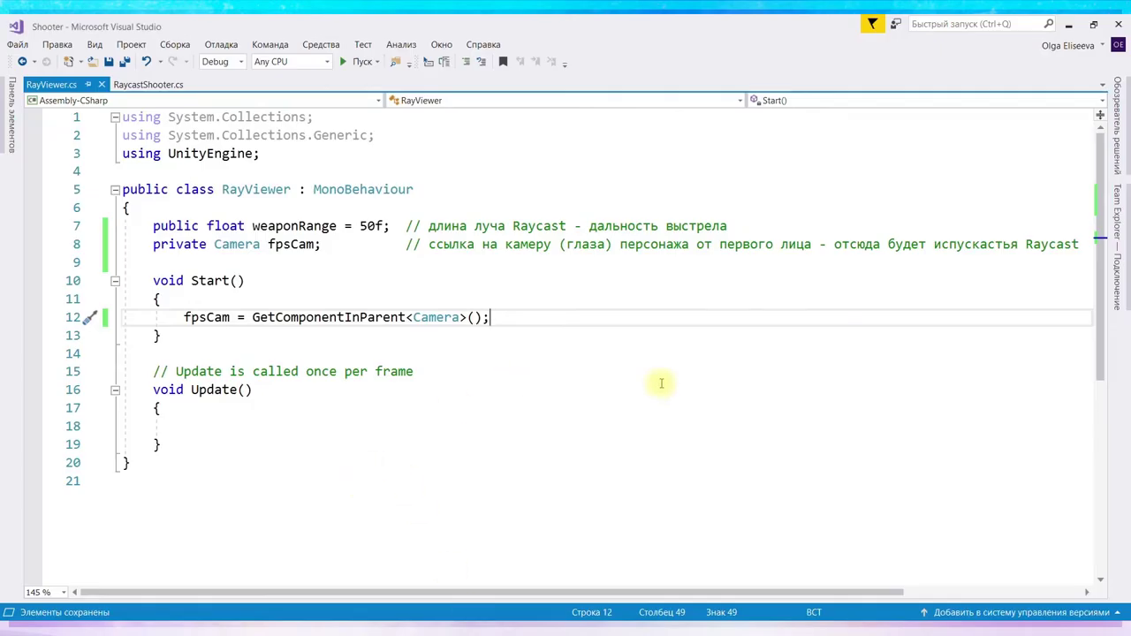
- After Unity recompiles, return to RayViewer.cs with the cursor inside Update()
left_click(411, 425)
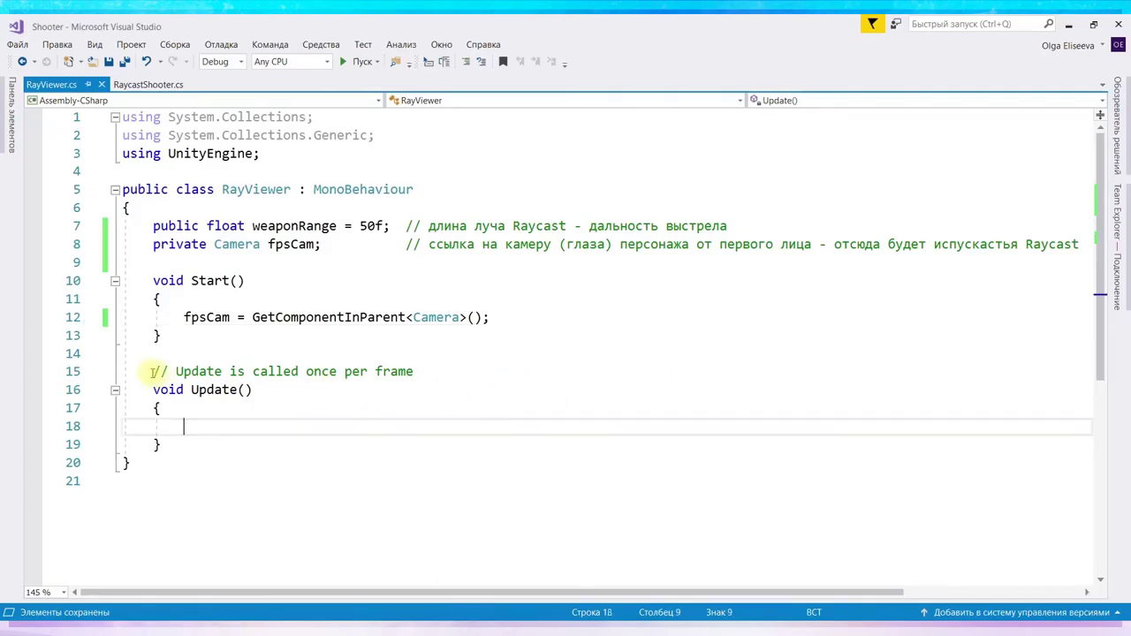
- Delete the '// Update is called once per frame' comment above RayViewer's Update()
left_click_drag(152, 371, 427, 371)
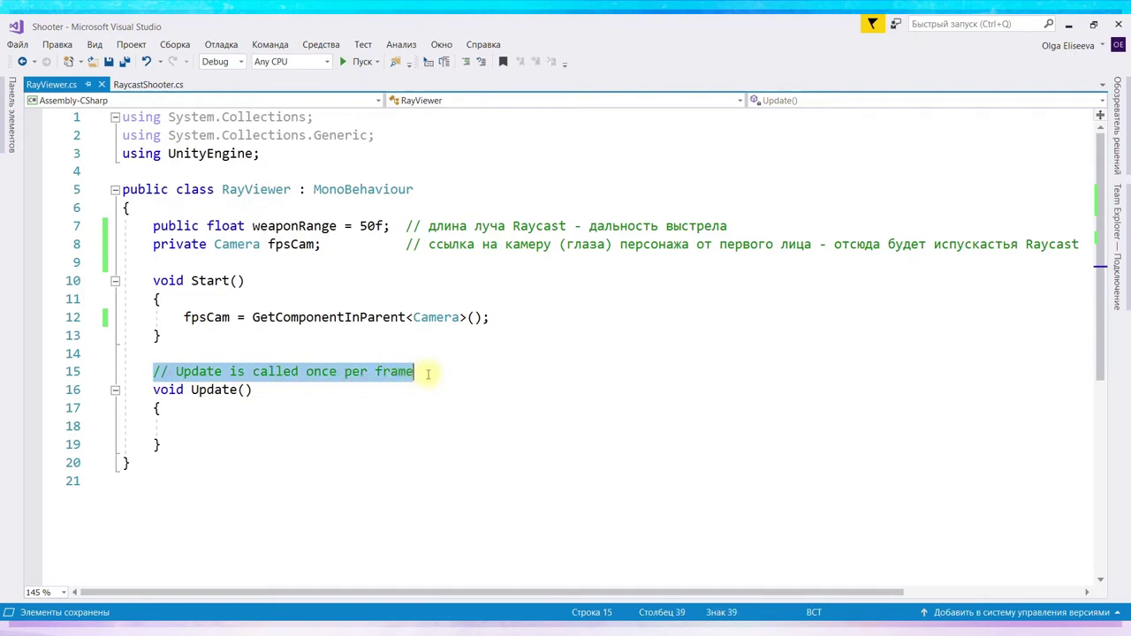
key("BackSpace")
left_click(220, 428)
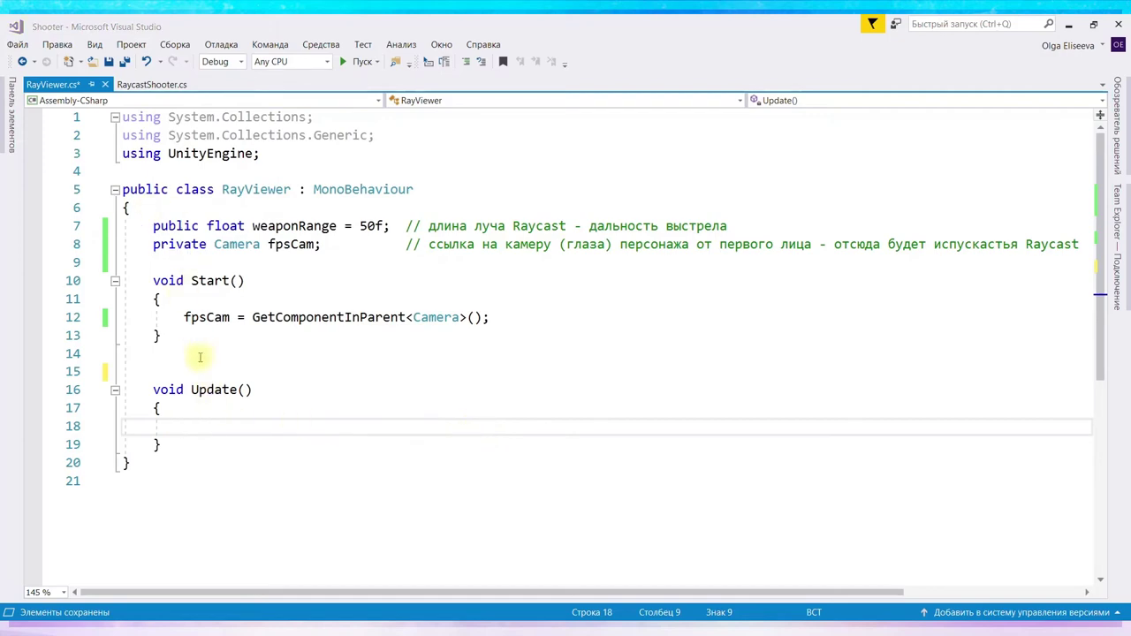
left_click(134, 85)
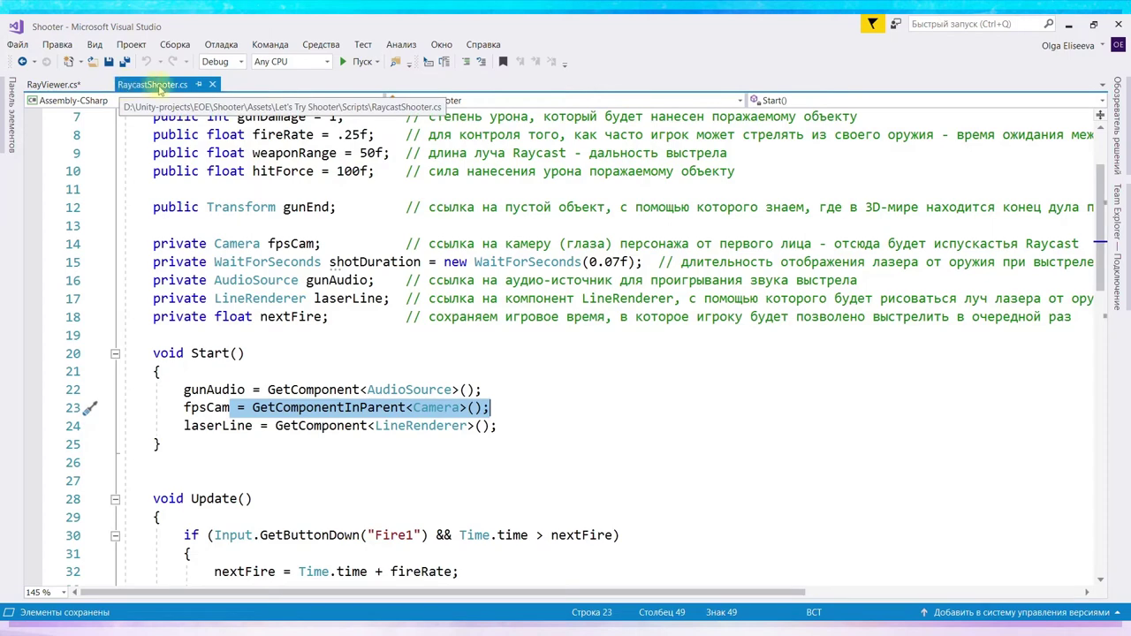
- Paste Vector3 rayOrigin = fpsCam.ViewportToWorldPoint(new Vector3(.5f, .5f, 0)) into Update(), adding a line below
scroll(615, 356, "down", 5)
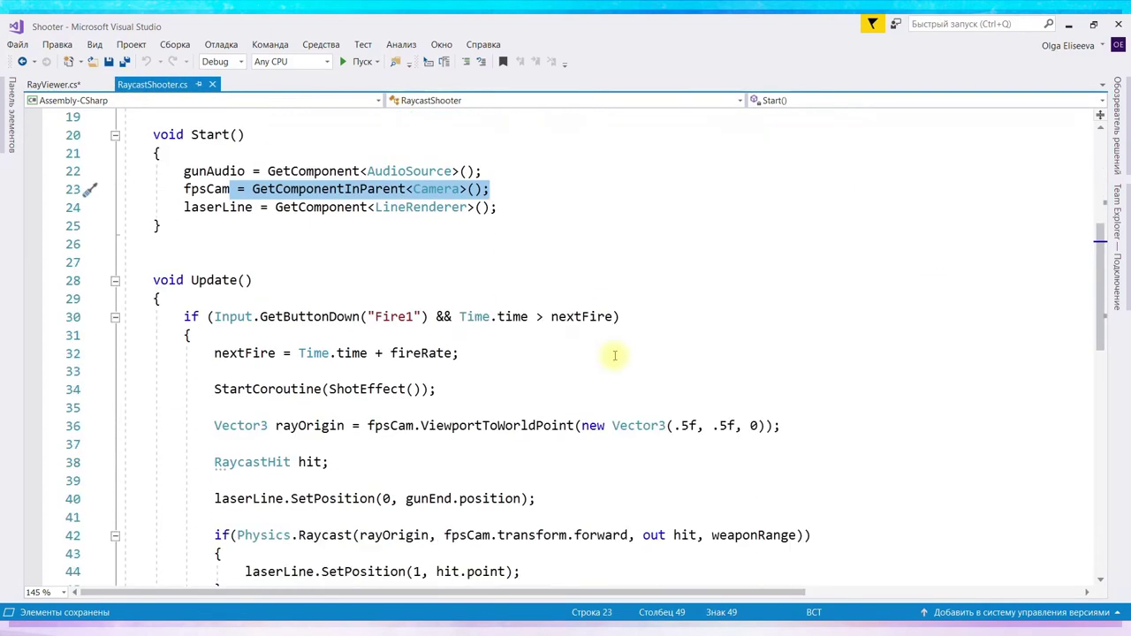
mouse_move(219, 372)
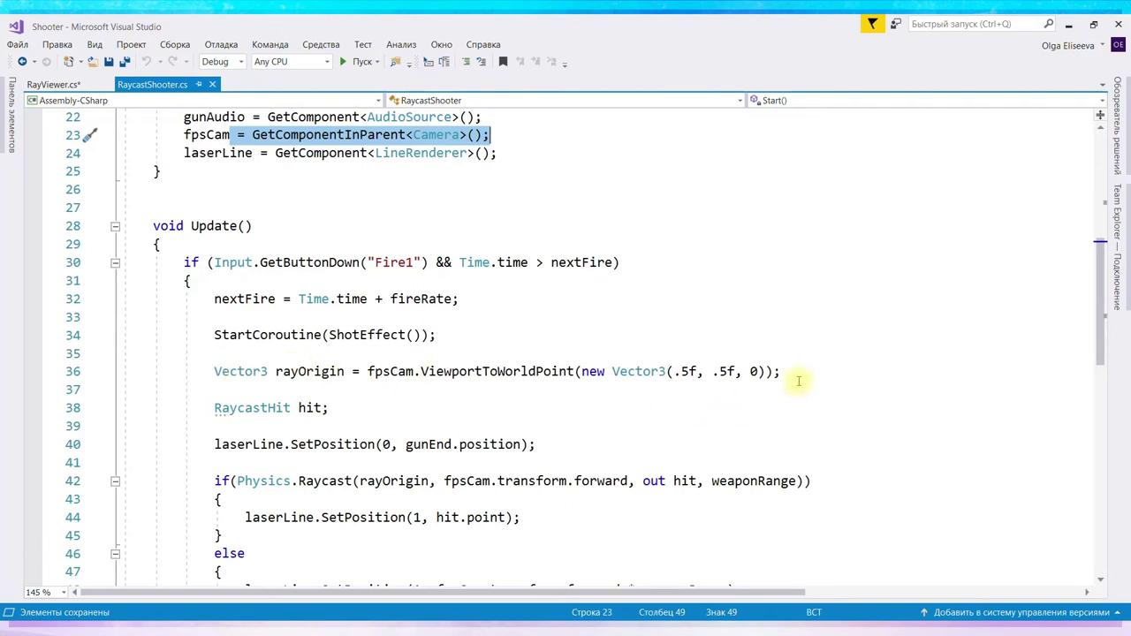
mouse_move(215, 371)
left_mouse_down()
mouse_move(674, 358)
mouse_move(778, 375)
left_mouse_up()
key("ctrl+c")
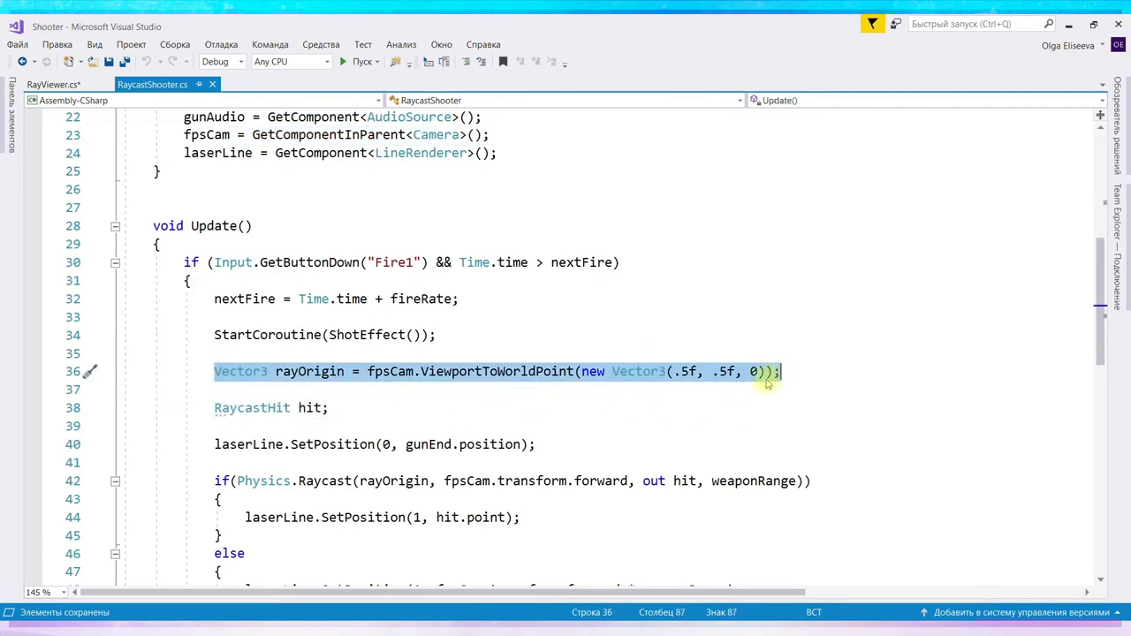
left_click(67, 89)
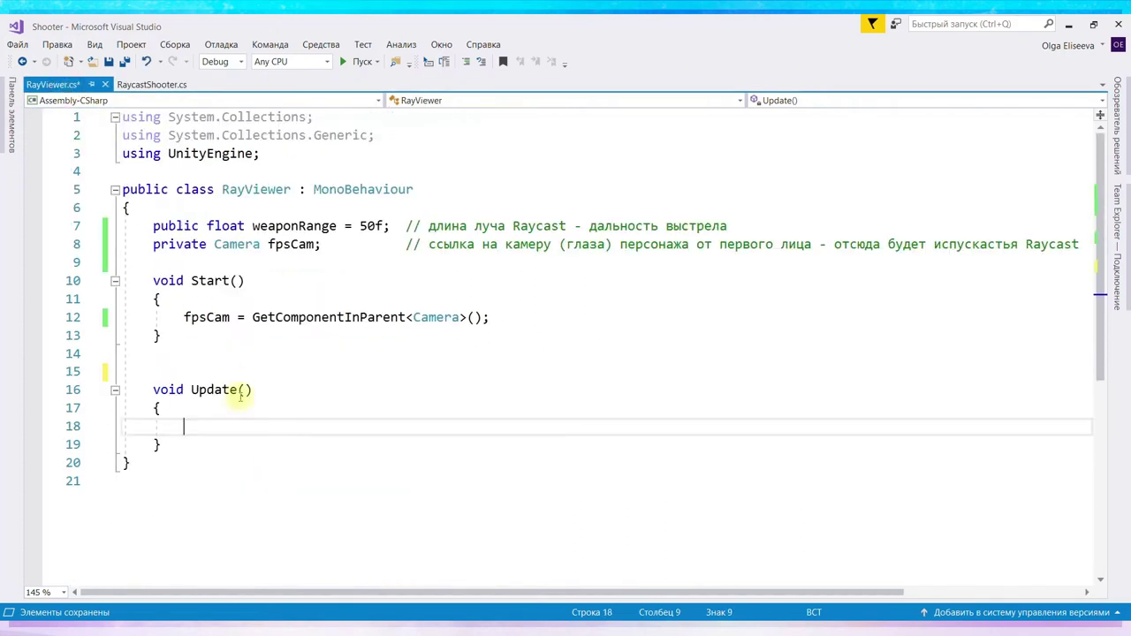
key("ctrl+v")
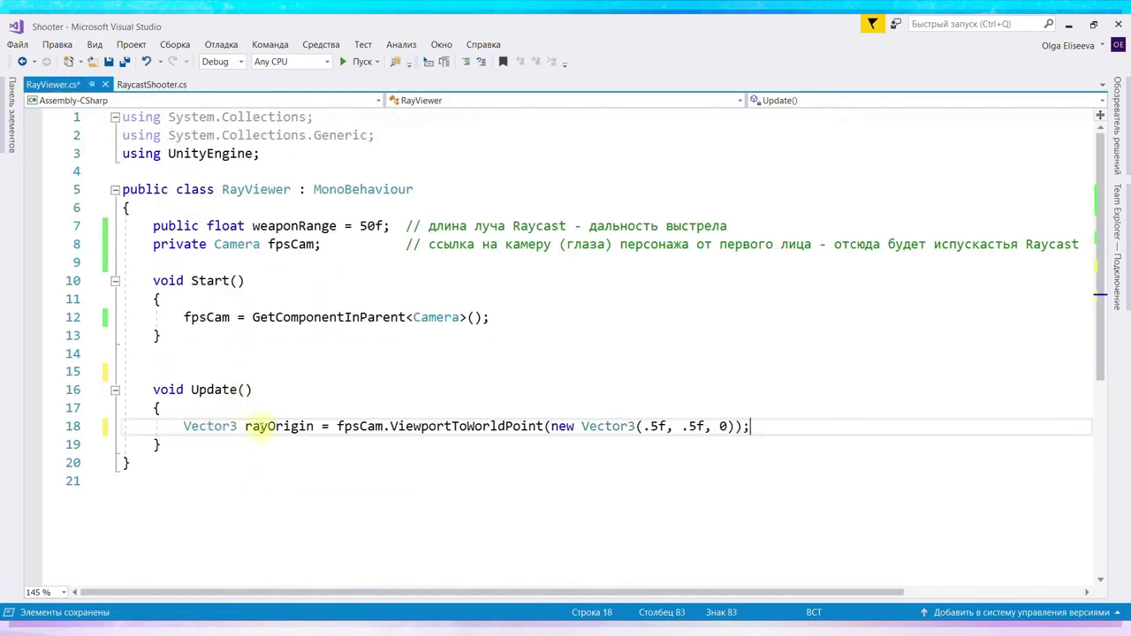
double_click(248, 426)
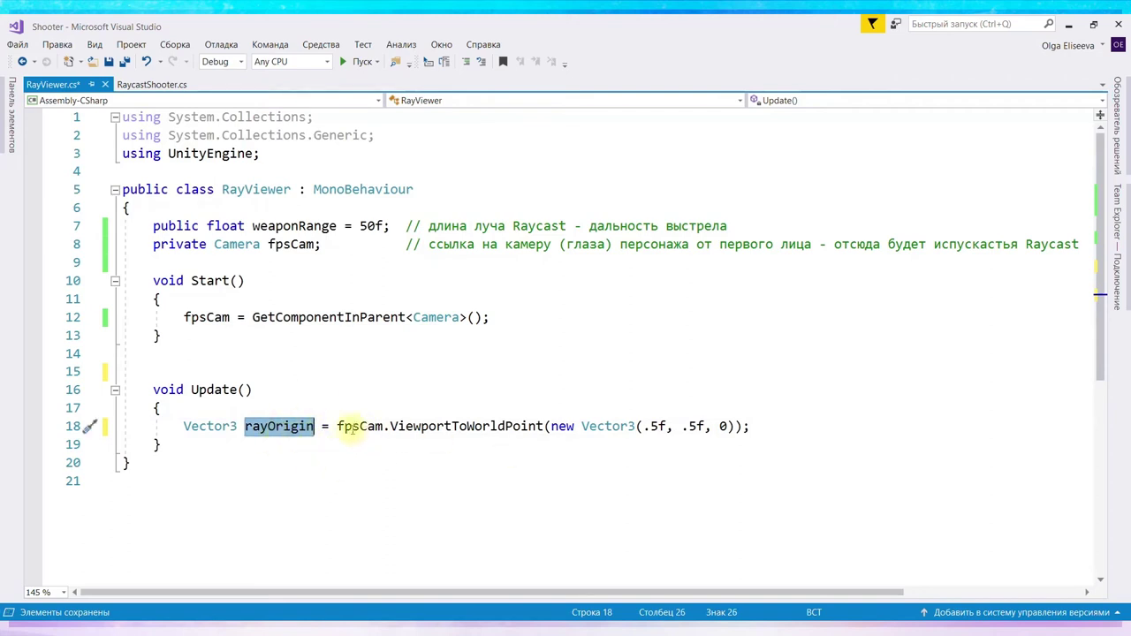
mouse_move(490, 426)
left_click(787, 428)
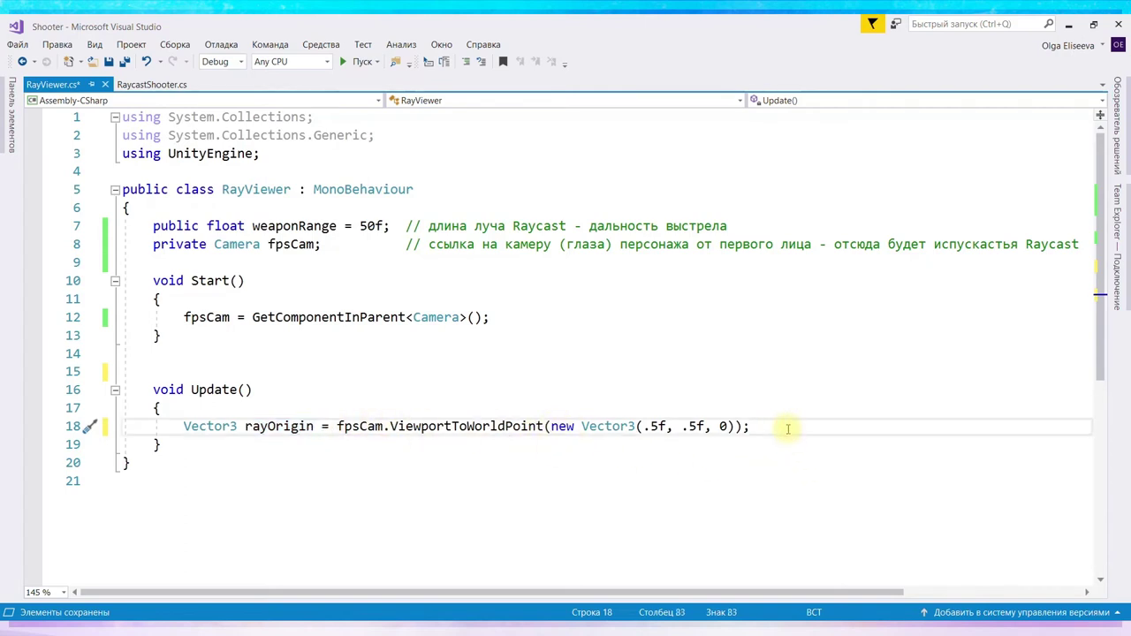
key("Return")
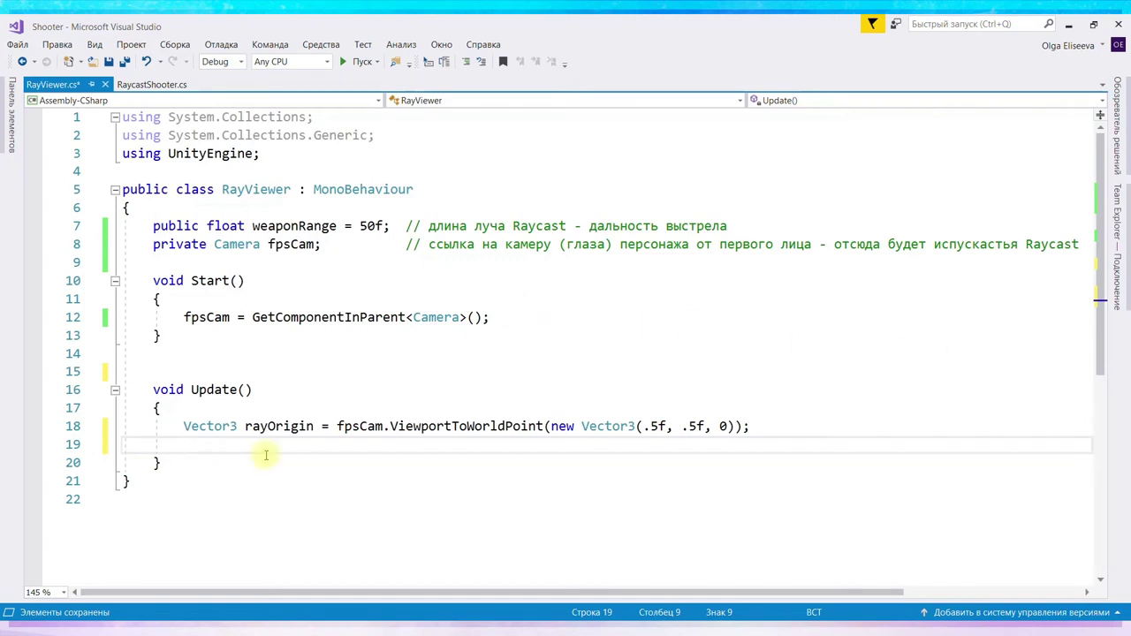
- Begin line 19 with Debug.DrawRay(rayOrigin, fpsCam using IntelliSense completion
type("Debug")
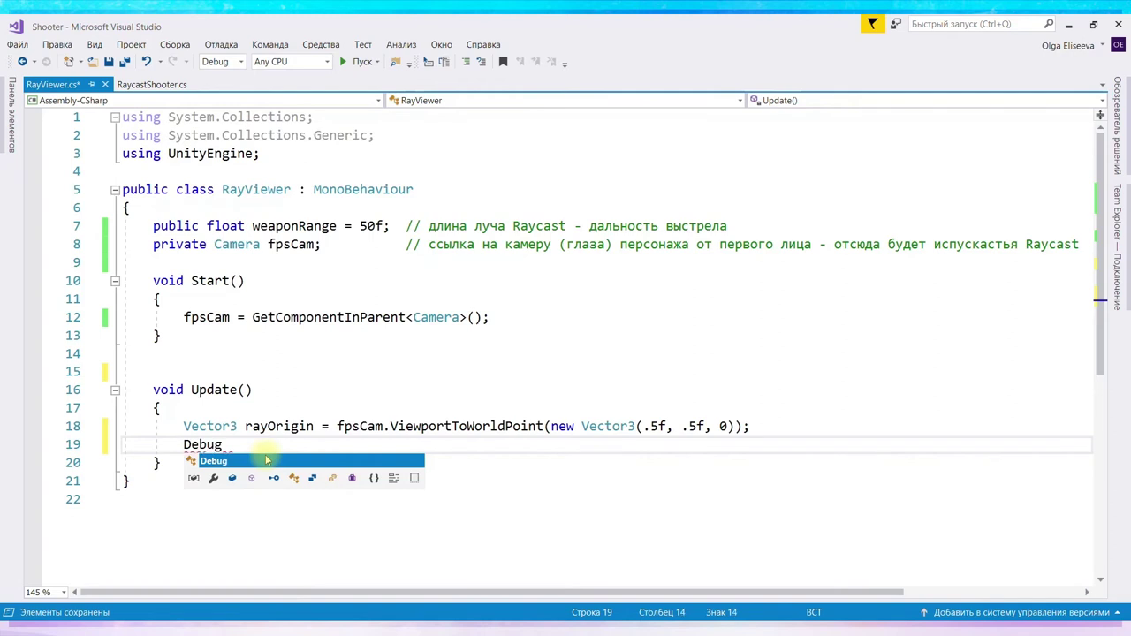
type(".Draw")
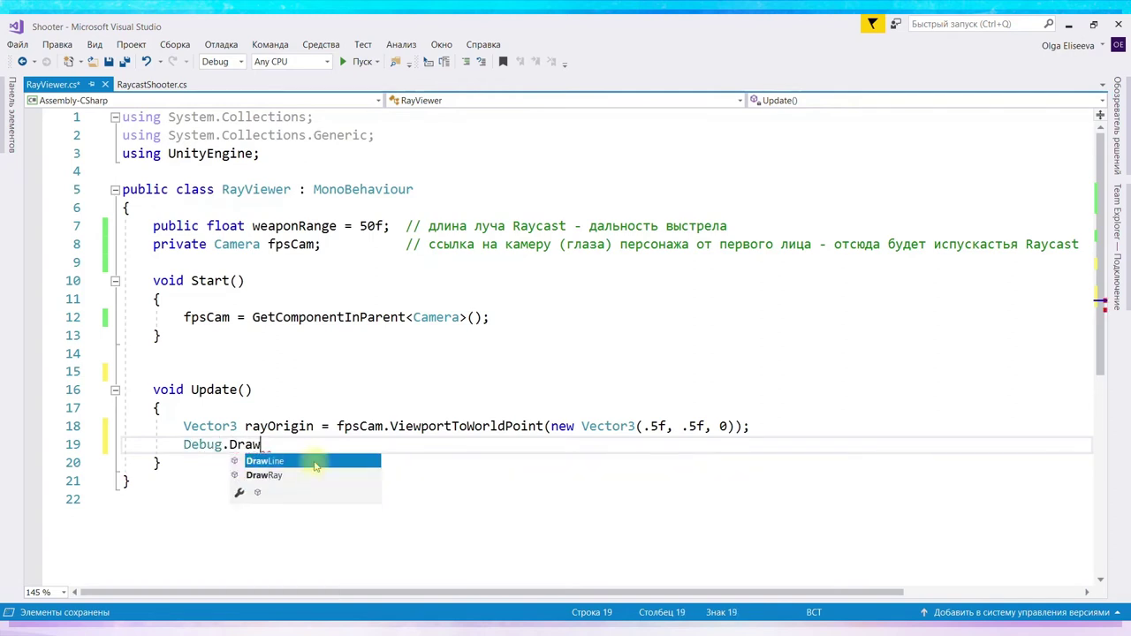
type("Ray")
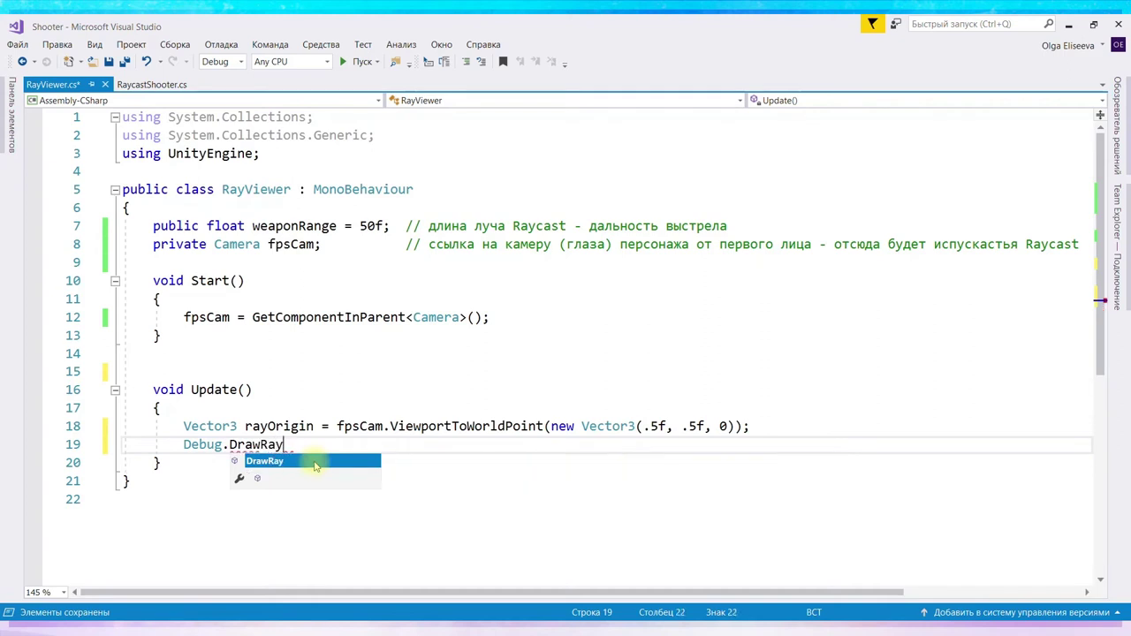
type(" ()")
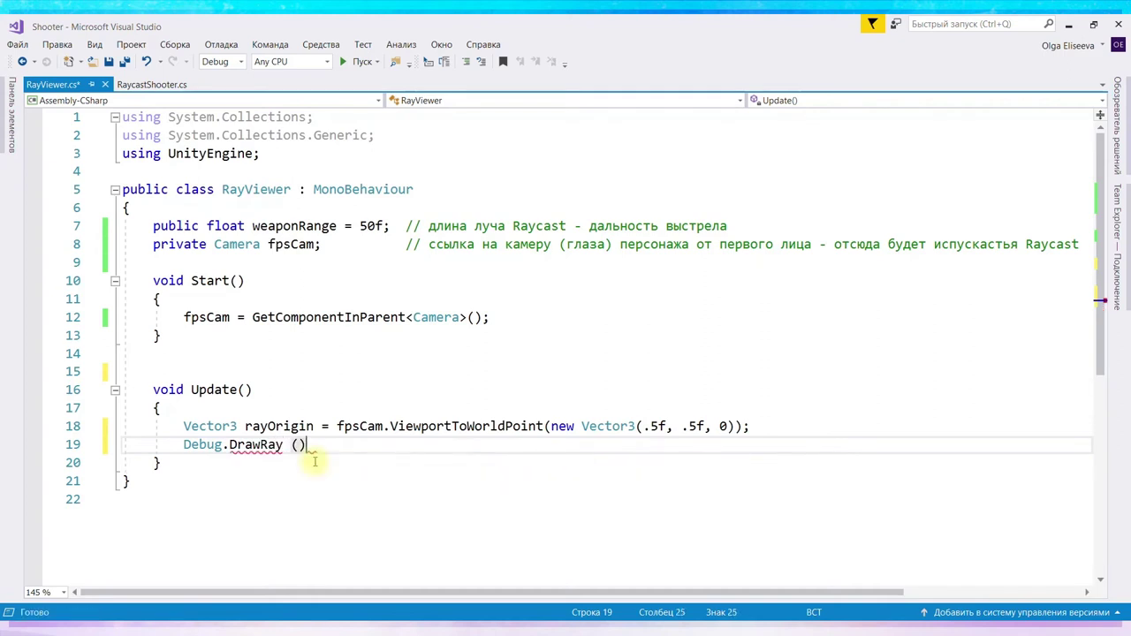
type(";")
type("rayOrigin,")
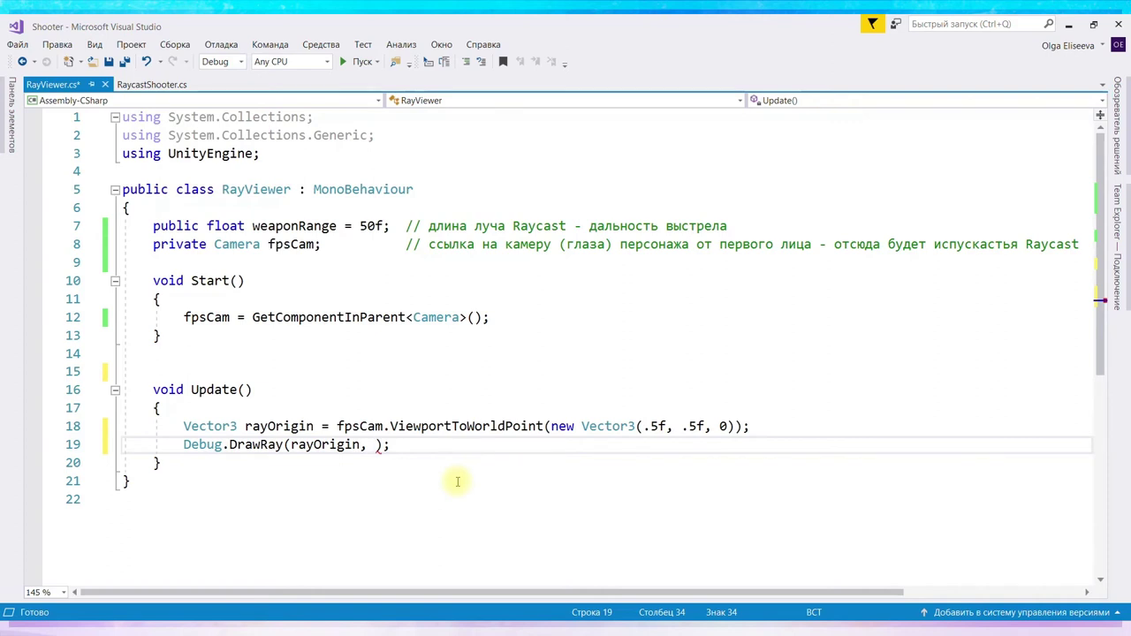
type("p")
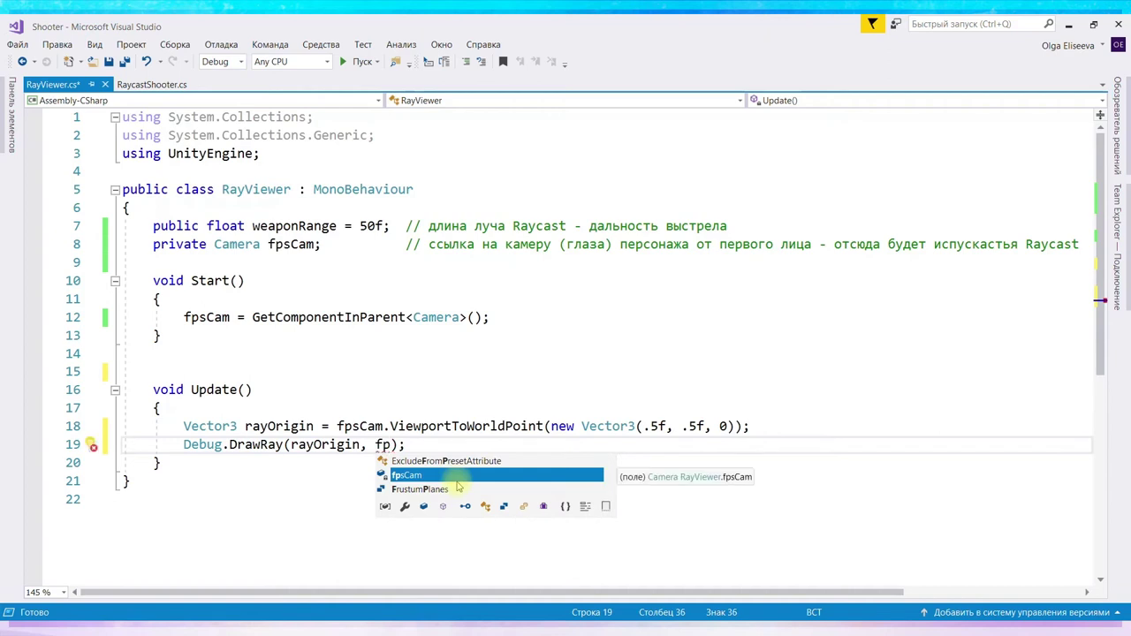
key("Tab")
- Finish the call with fpsCam.transform.forward * weaponRange and Color.green, then save
type(".tra")
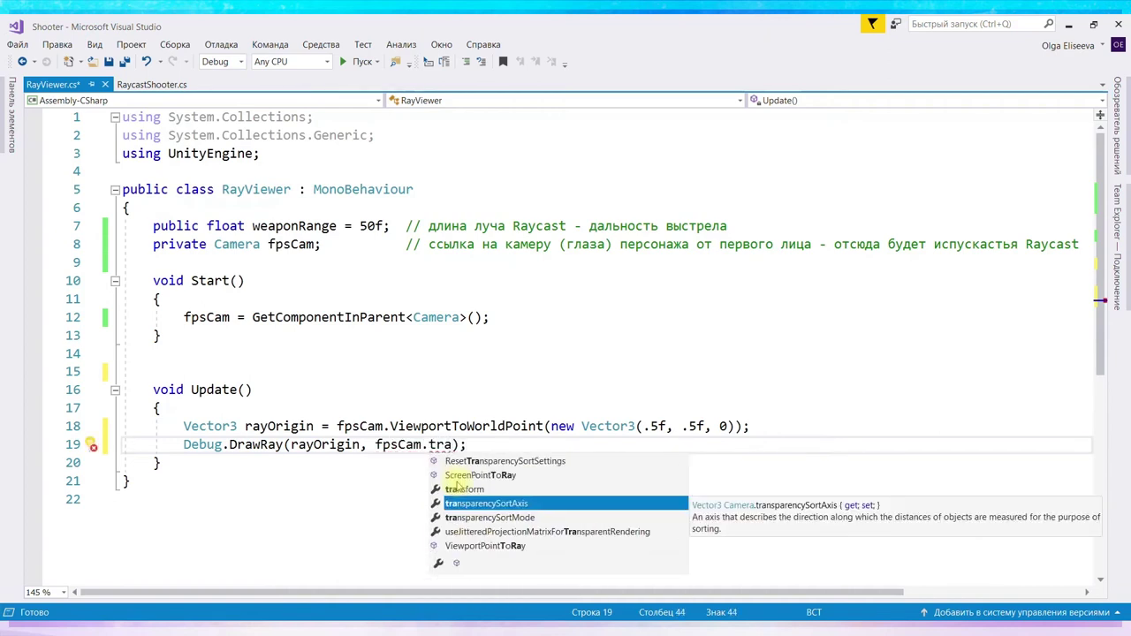
double_click(458, 489)
type(".f")
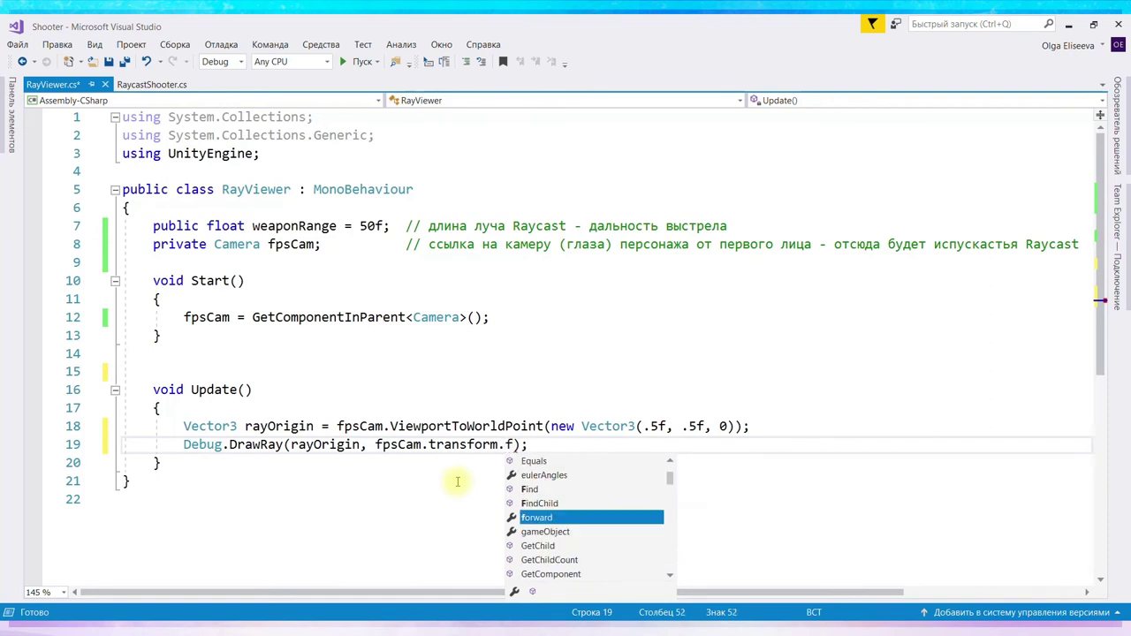
type("or")
key("Tab")
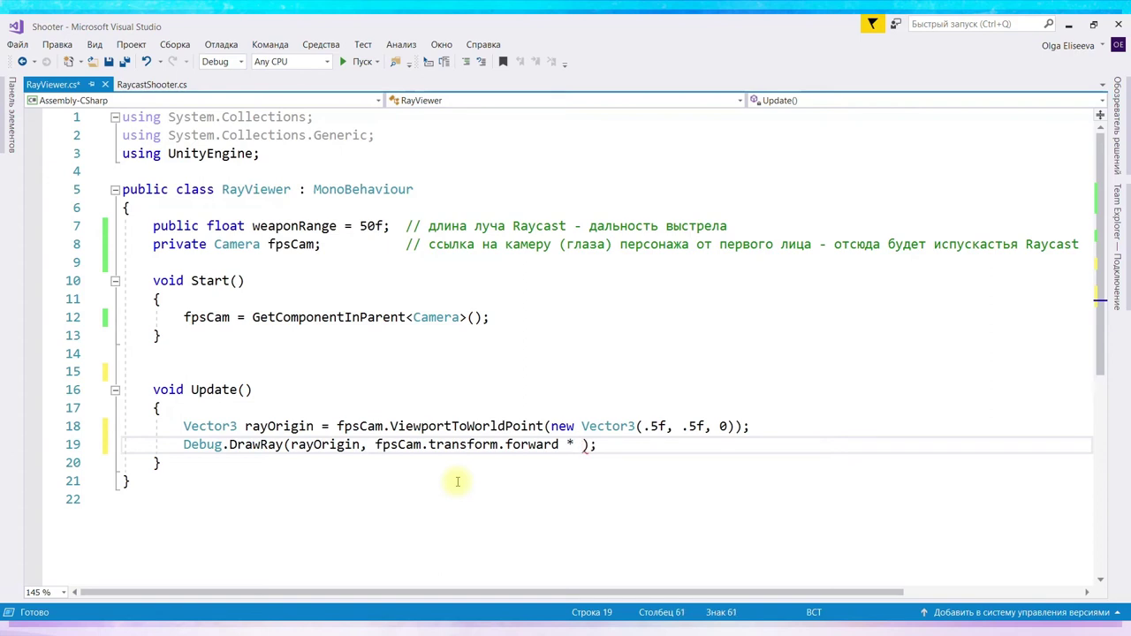
type("we")
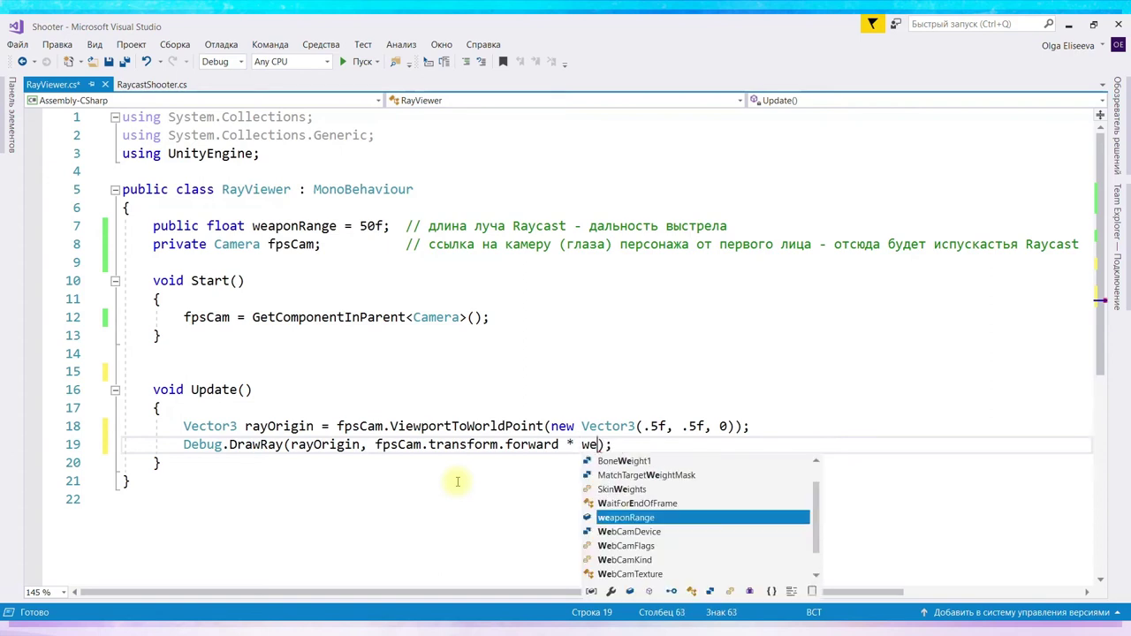
key("Tab")
type(",")
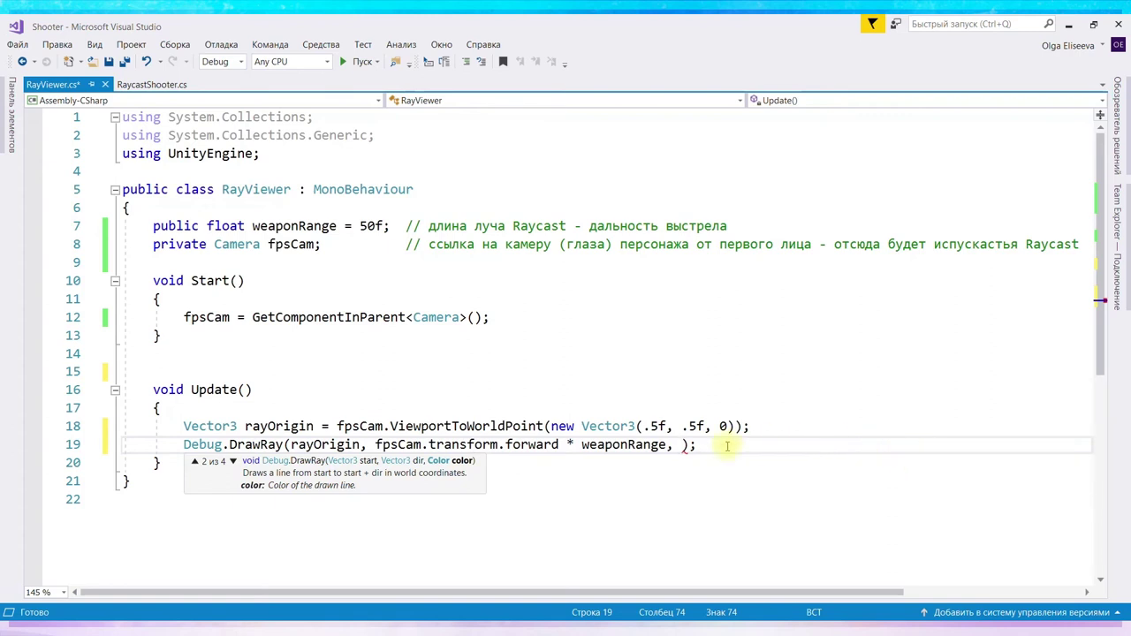
type("Color")
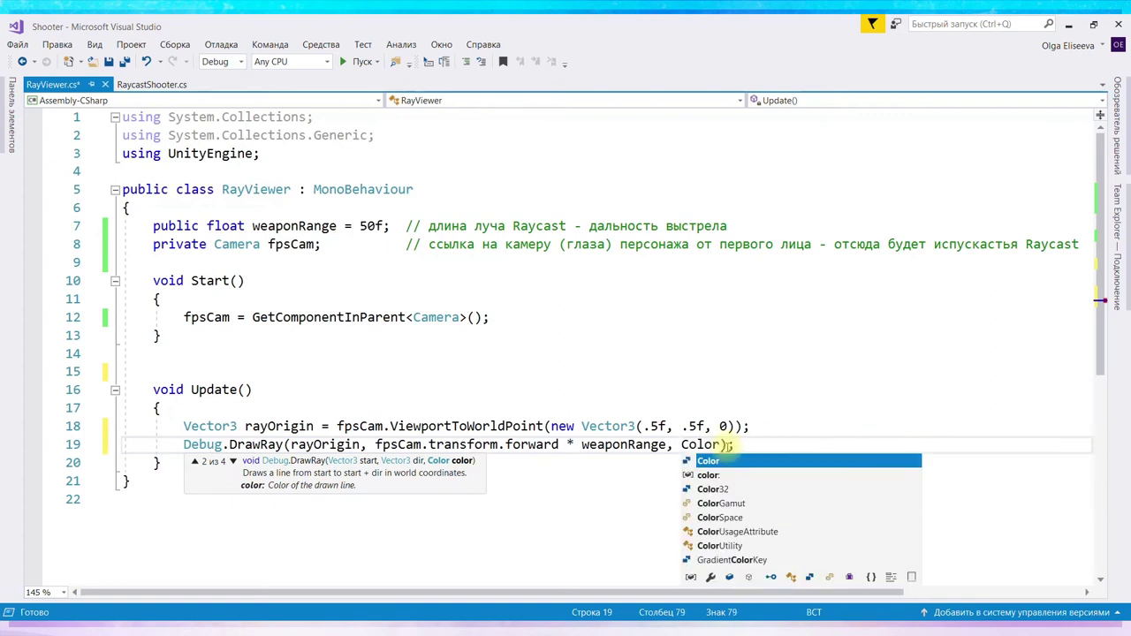
type(".green")
key("ctrl+s")
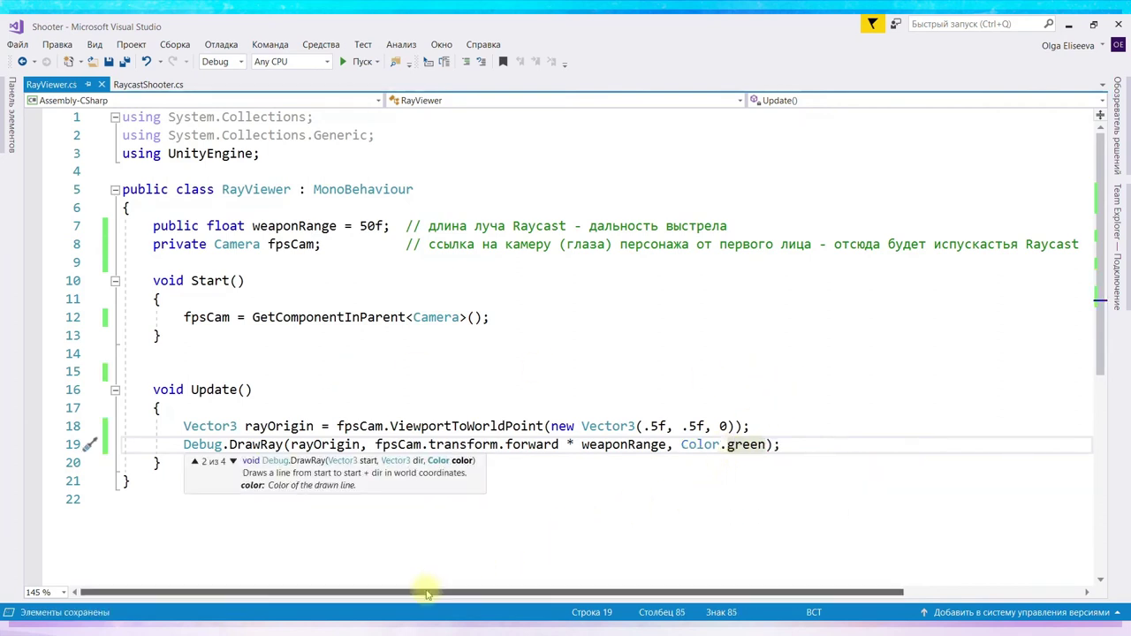
left_click(397, 619)
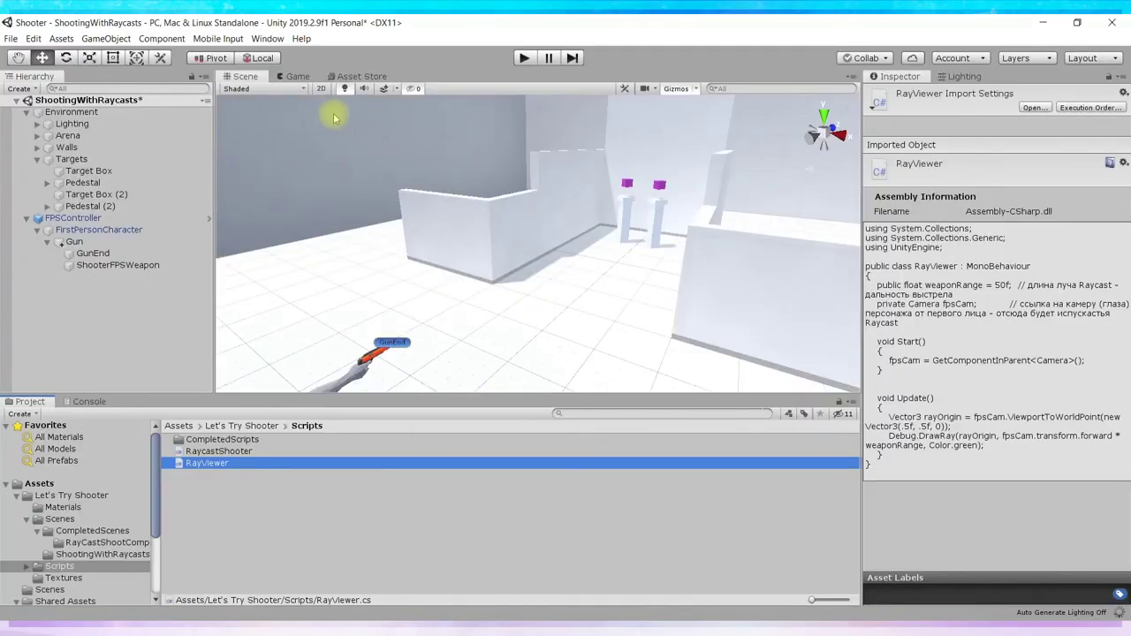
- Dock the Game view in the lower panel beside Project and Console, and orbit the Scene view
left_click(291, 76)
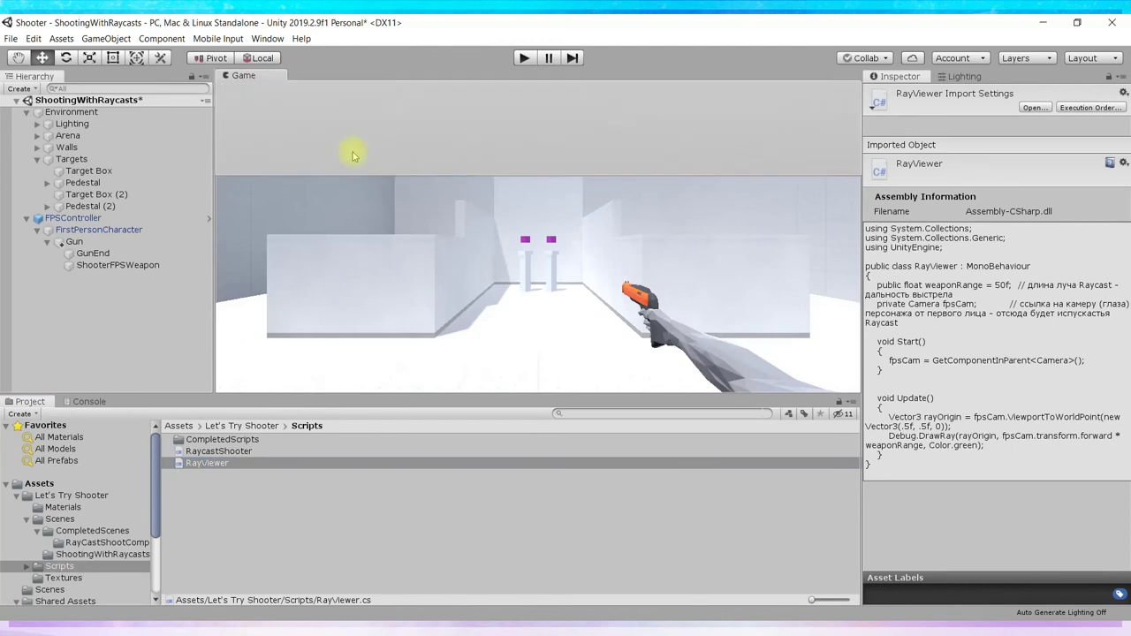
left_click_drag(353, 156, 228, 391)
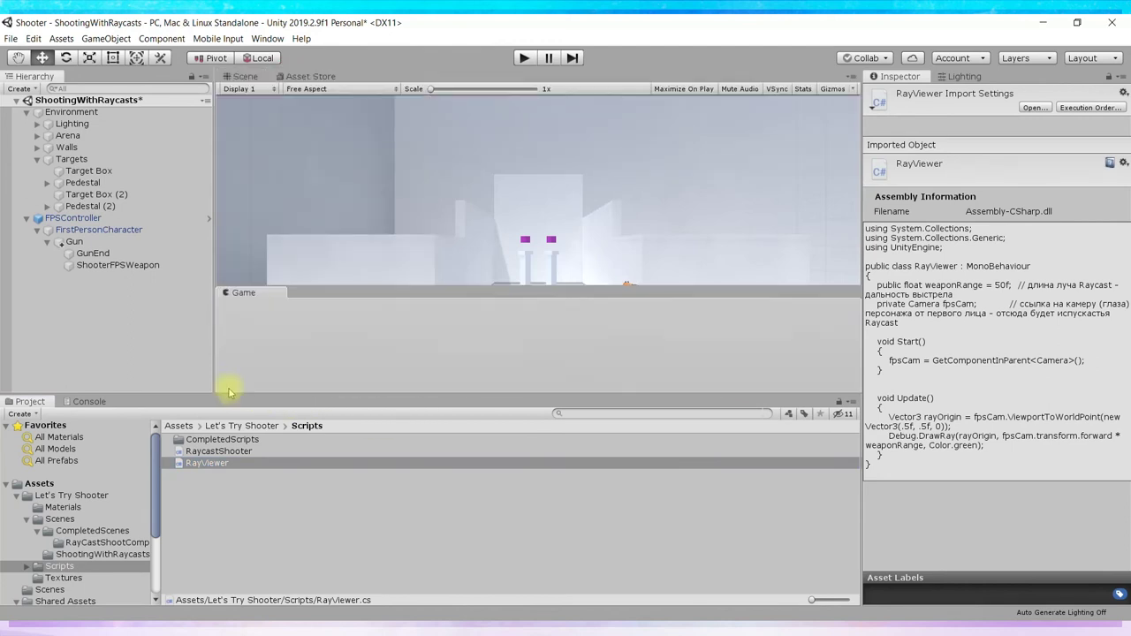
left_click_drag(228, 391, 254, 393)
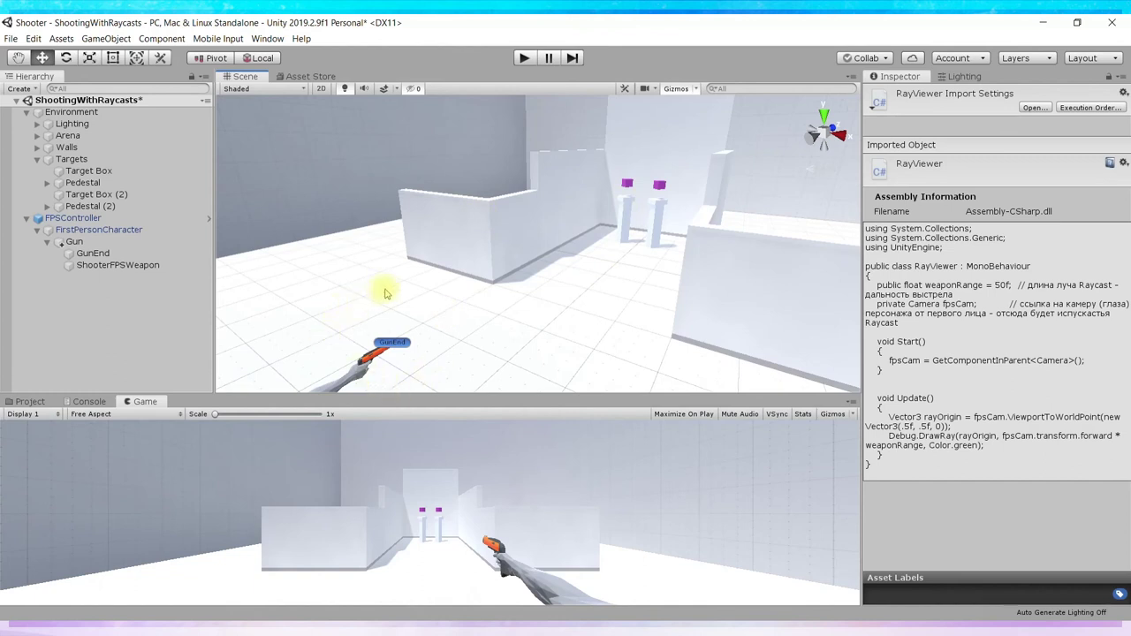
mouse_move(383, 288)
left_mouse_down("alt")
mouse_move(397, 285)
mouse_move(387, 306)
mouse_move(375, 301)
left_mouse_up("alt")
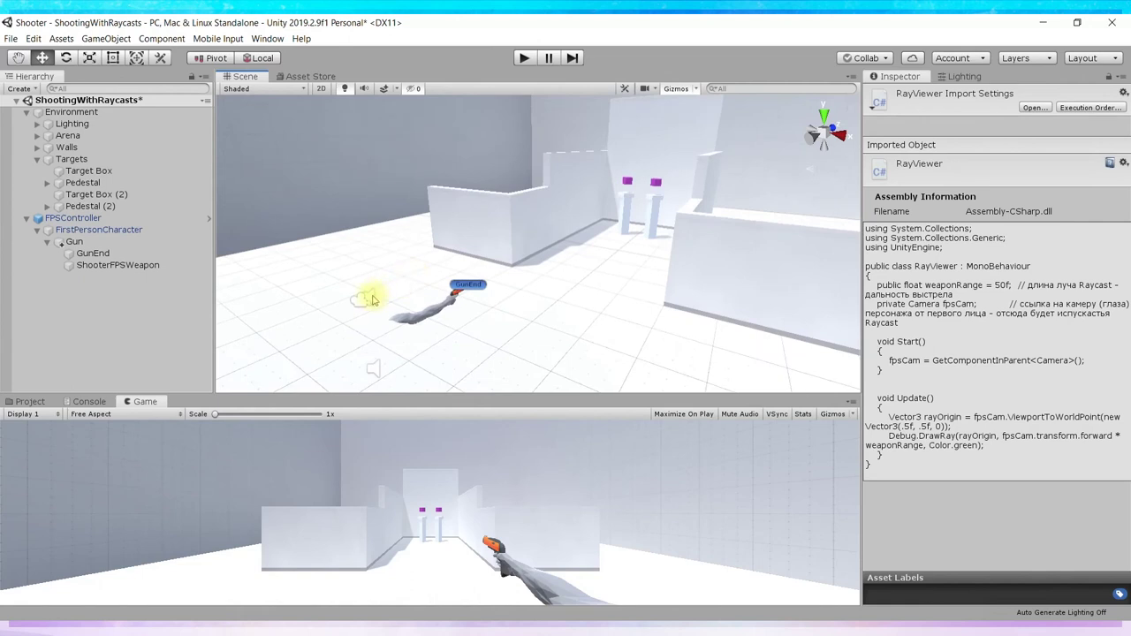
left_click(524, 57)
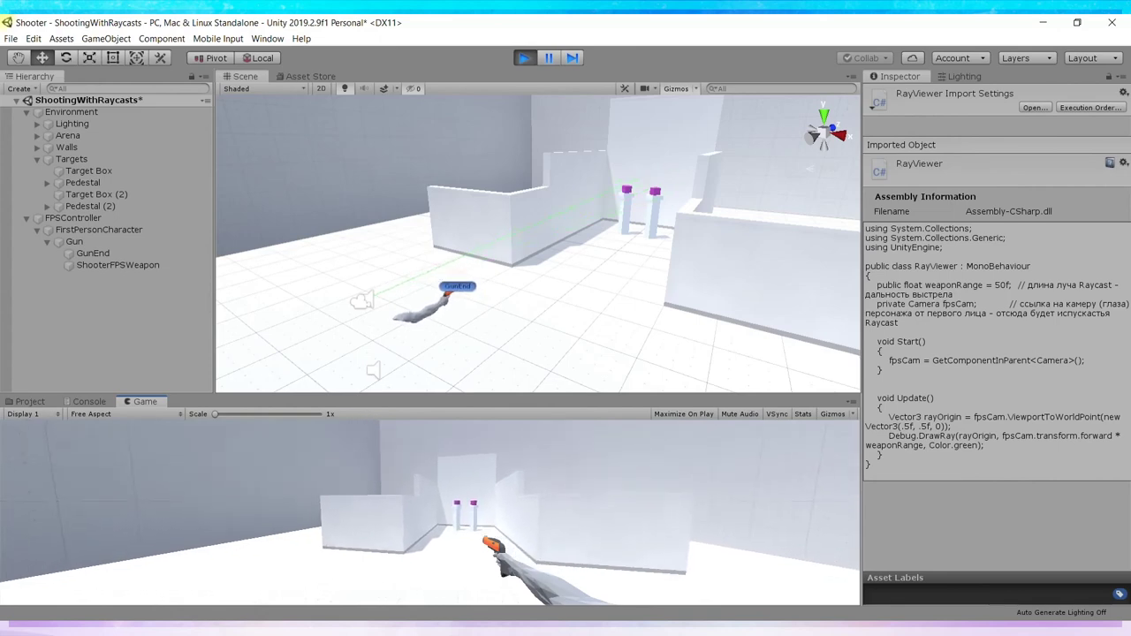
- Fire seven shots in Play mode while watching the green ray, then stop the game
left_click(430, 512)
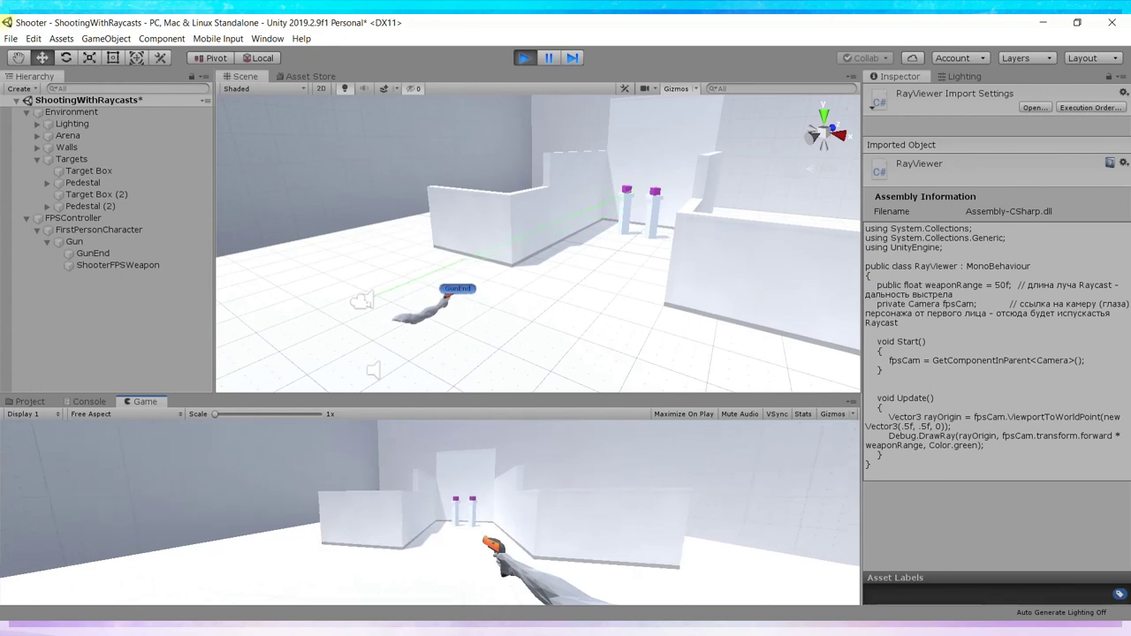
left_click(430, 513)
left_click(430, 513)
left_click(431, 512)
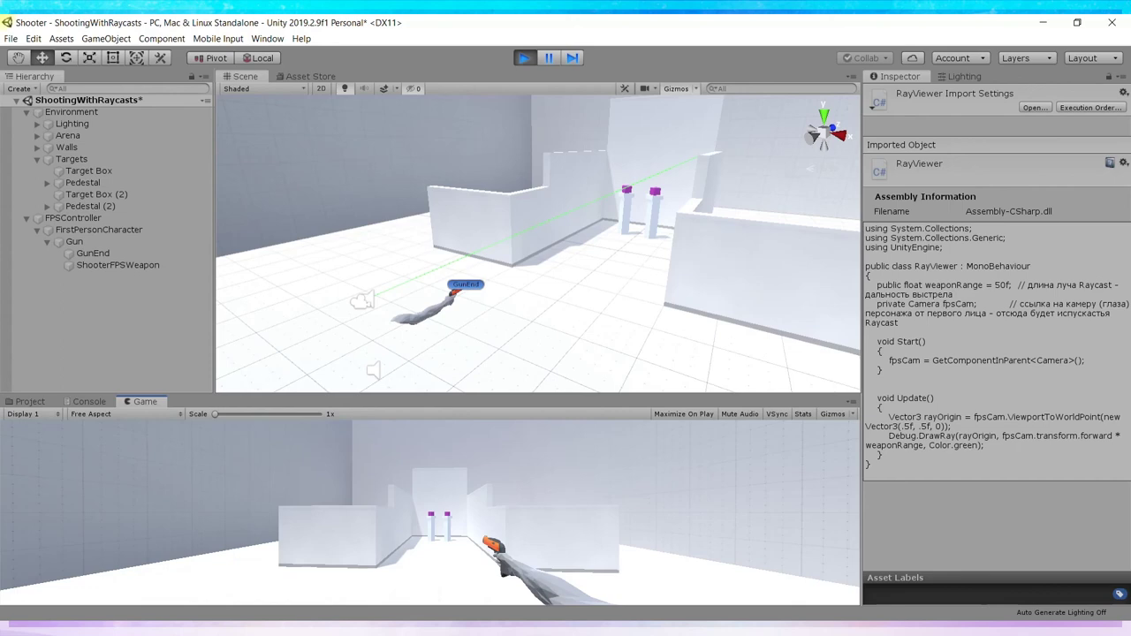
left_click(431, 512)
left_click(430, 512)
left_click(431, 512)
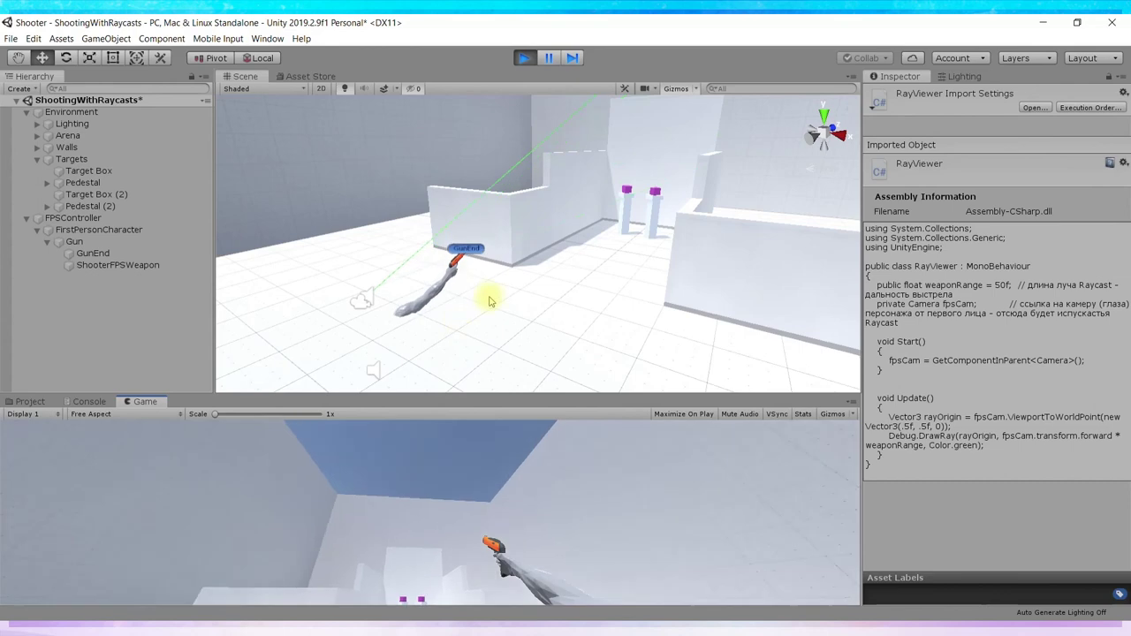
left_click(524, 59)
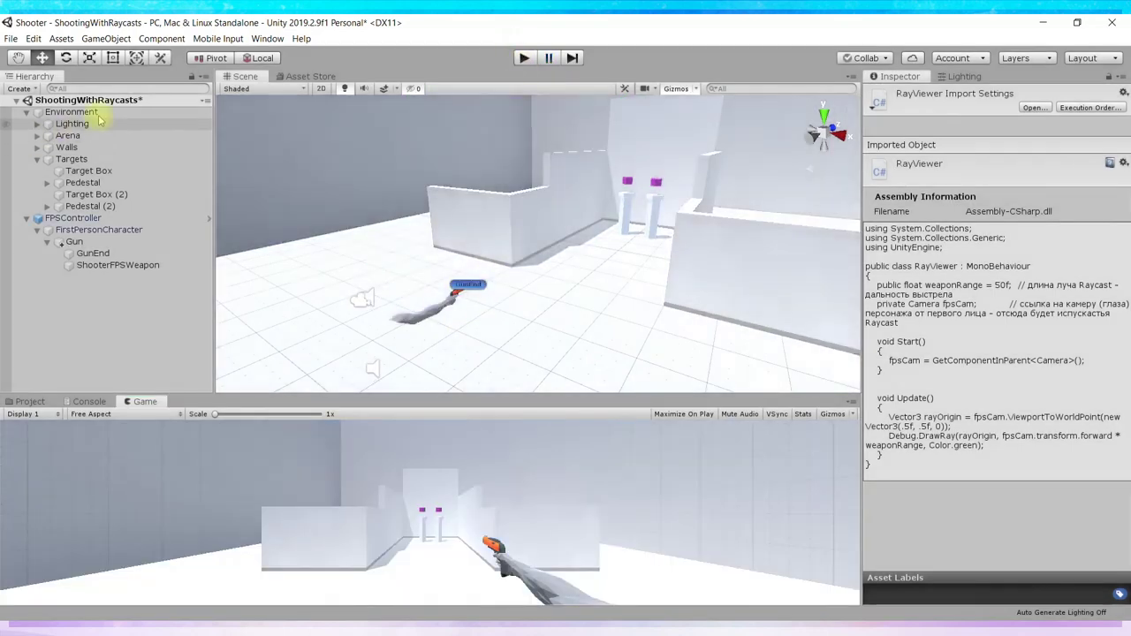
- Select FirstPersonCharacter to show its Transform and MainCamera Camera settings (field of view 60)
left_click(67, 233)
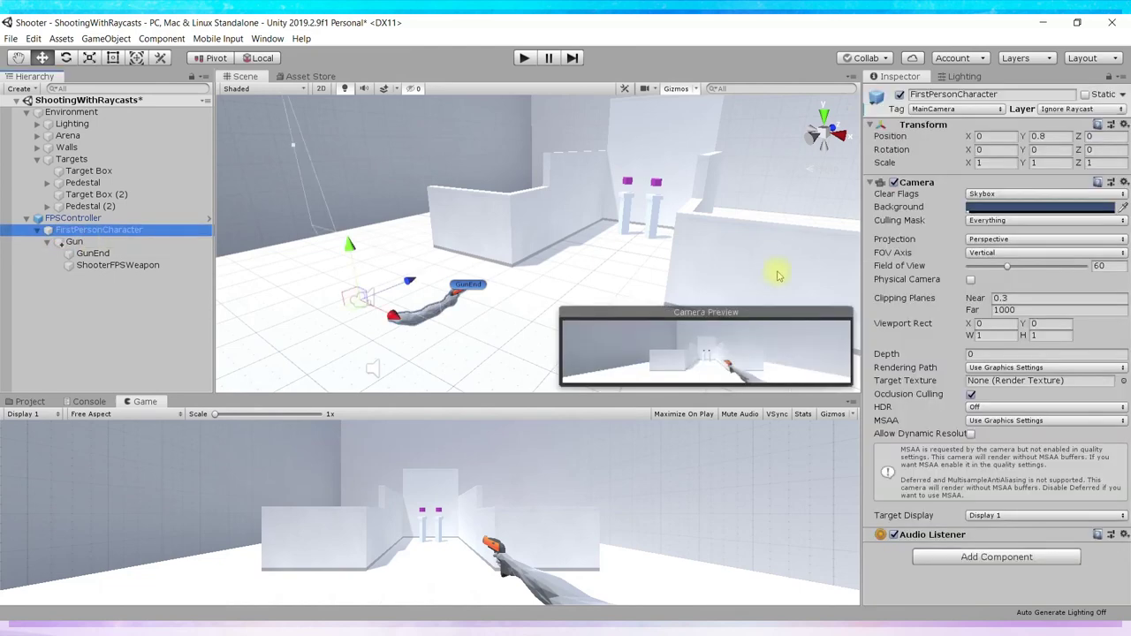